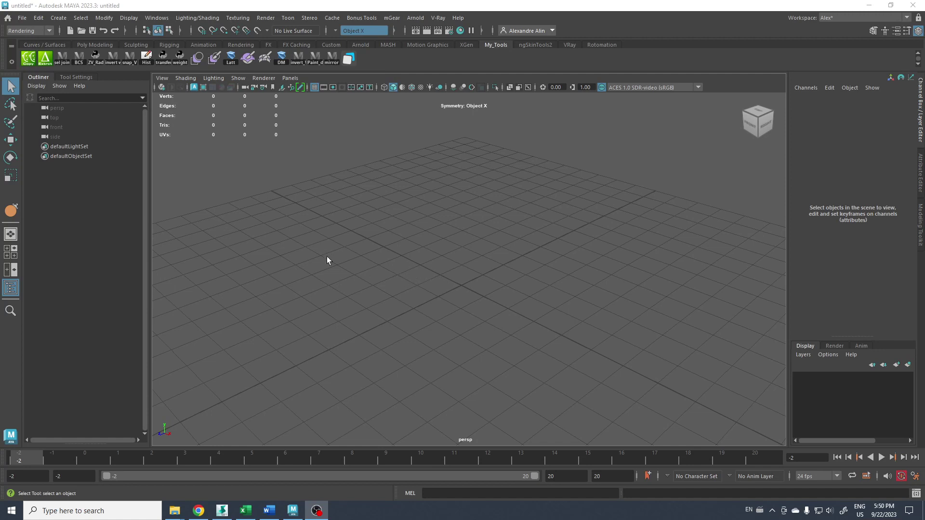
- Turn on multisample anti-aliasing for the perspective viewport
{"action": "left_click_drag", "start_coordinate": [410, 283], "coordinate": [375, 292], "text": "alt"}
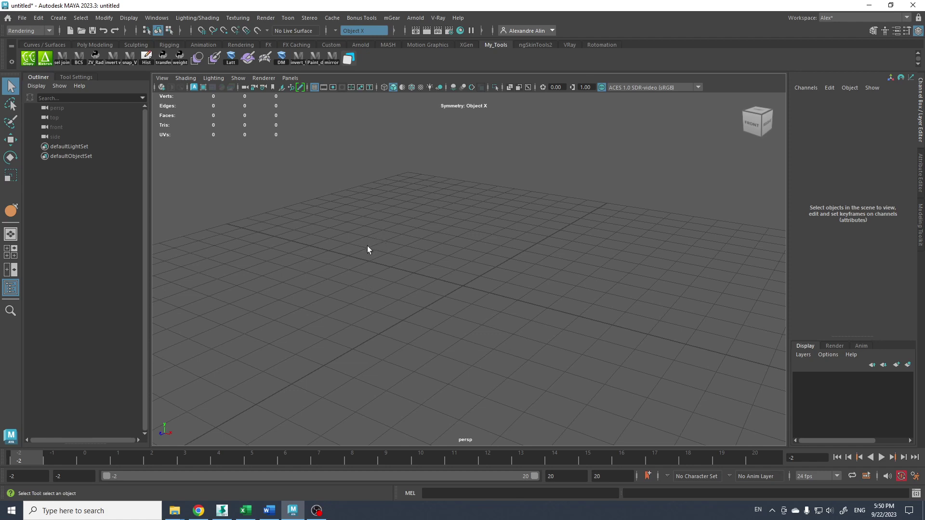
{"action": "left_click_drag", "start_coordinate": [367, 249], "coordinate": [409, 289], "text": "alt"}
{"action": "left_click", "coordinate": [471, 87]}
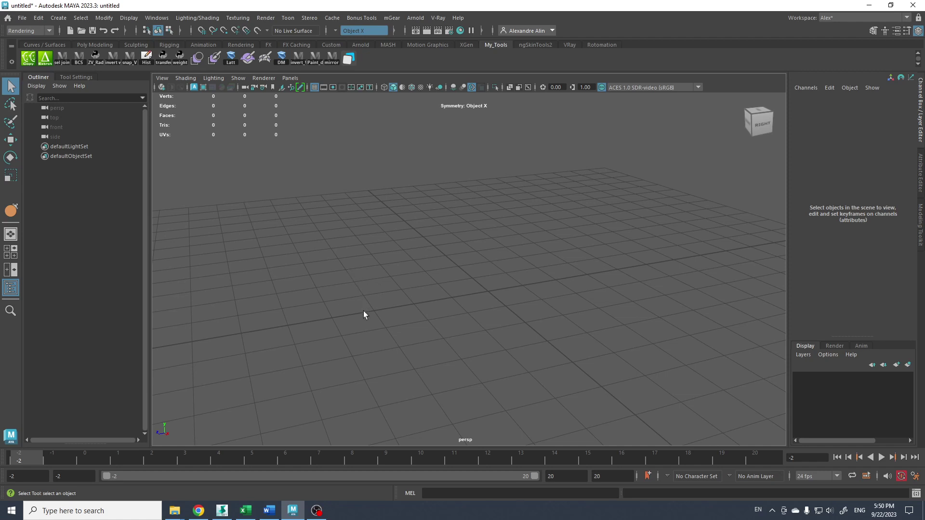
{"action": "right_click_drag", "start_coordinate": [451, 280], "coordinate": [335, 227], "text": "alt"}
{"action": "left_click_drag", "start_coordinate": [335, 227], "coordinate": [416, 298], "text": "alt"}
{"action": "right_click_drag", "start_coordinate": [416, 299], "coordinate": [371, 245], "text": "alt"}
{"action": "left_click_drag", "start_coordinate": [371, 245], "coordinate": [349, 246], "text": "alt"}
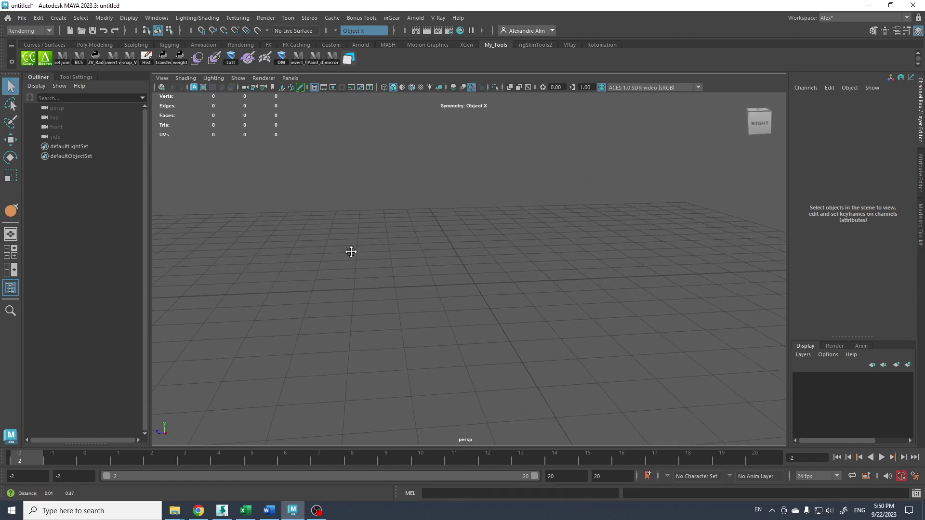
- Open the Bifrost Graph Editor and fit its window on screen so the viewport stays partly visible above it
{"action": "left_click", "coordinate": [153, 19]}
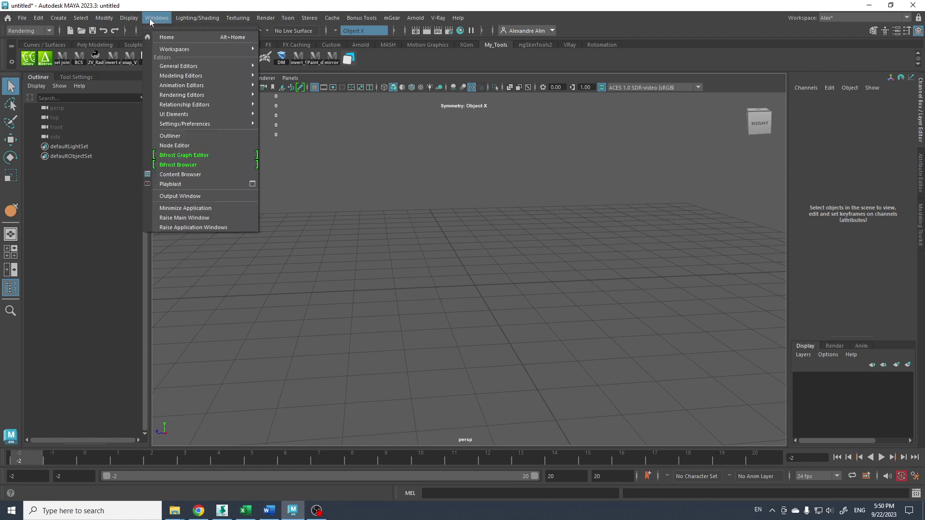
{"action": "left_click", "coordinate": [180, 152]}
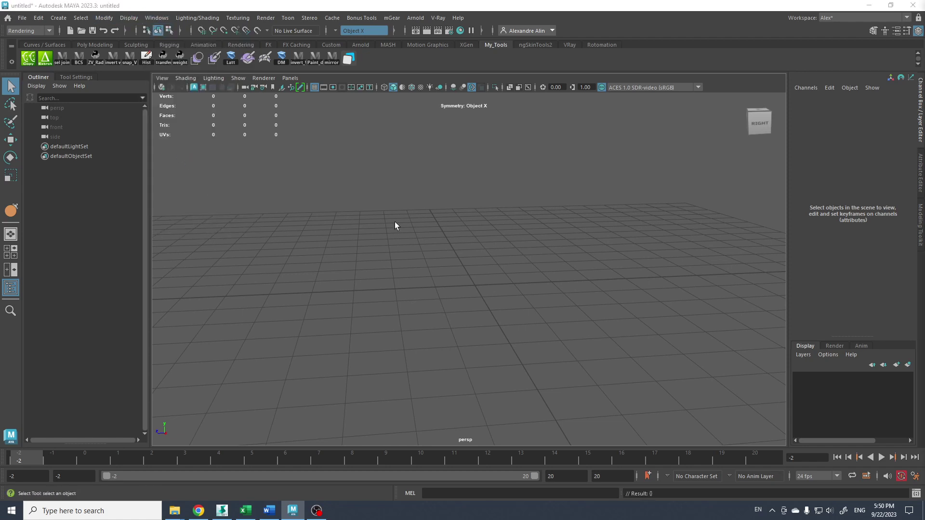
{"action": "left_click_drag", "start_coordinate": [924, 65], "coordinate": [134, 177]}
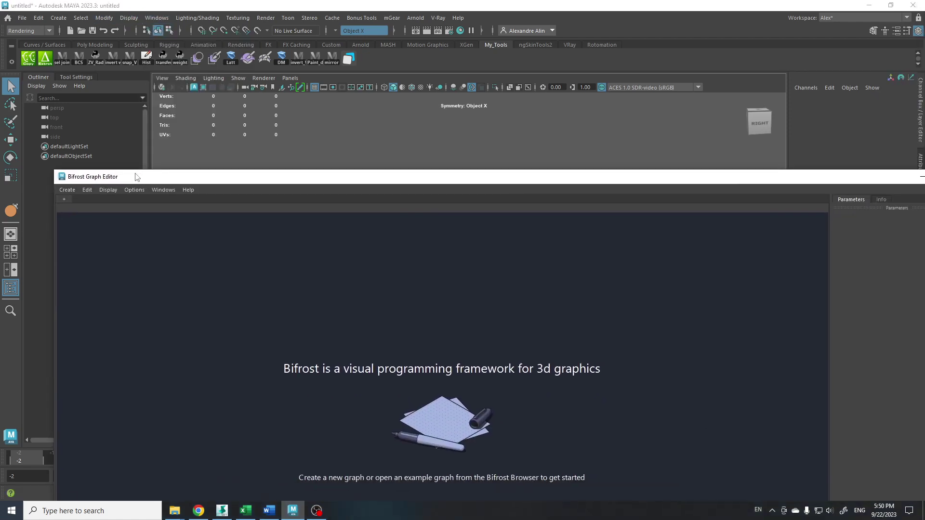
{"action": "left_click_drag", "start_coordinate": [54, 169], "coordinate": [40, 232]}
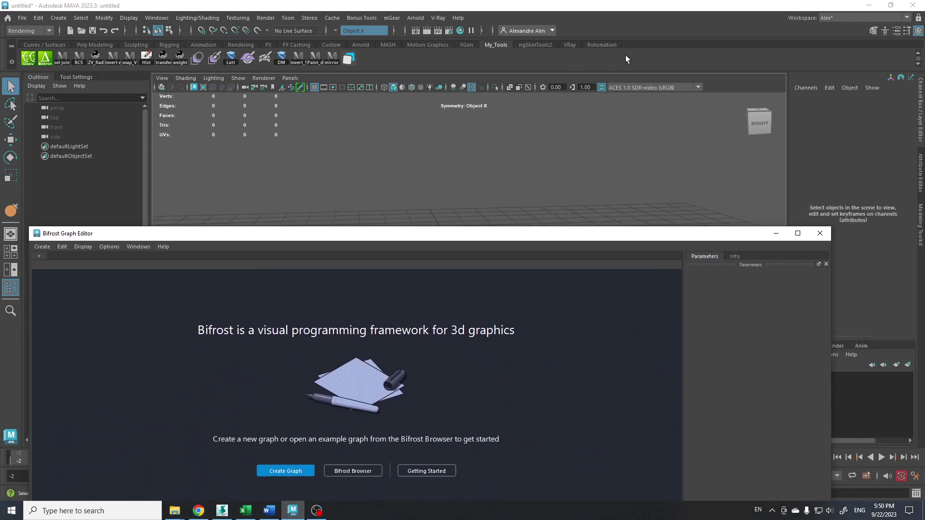
{"action": "left_click", "coordinate": [843, 19]}
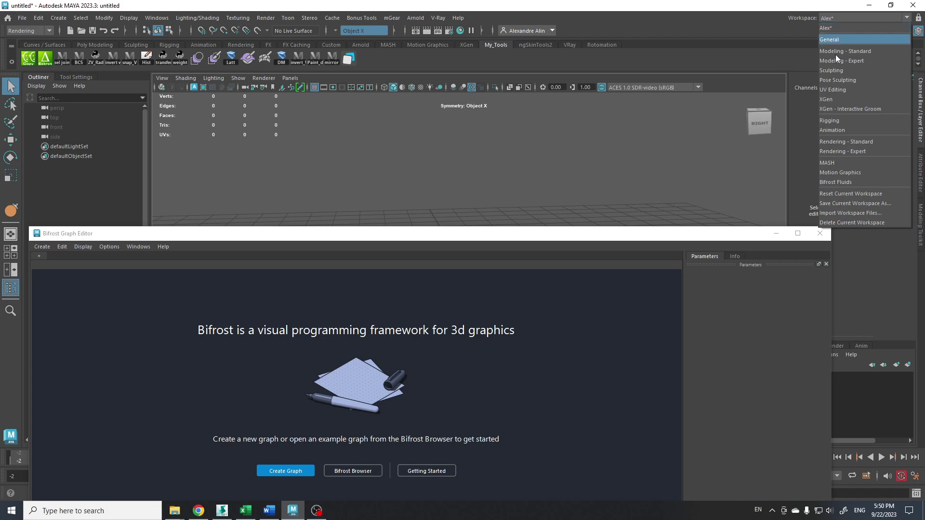
{"action": "left_click", "coordinate": [835, 181]}
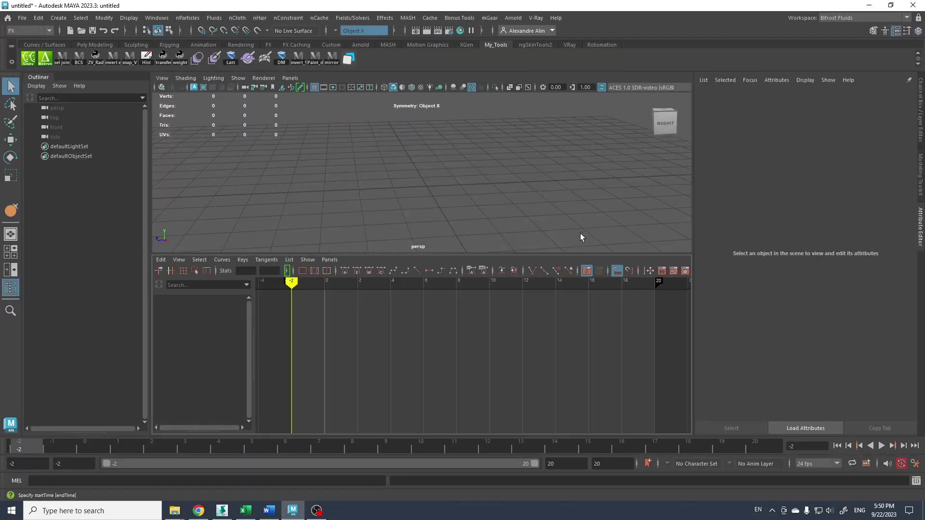
{"action": "left_click", "coordinate": [329, 260]}
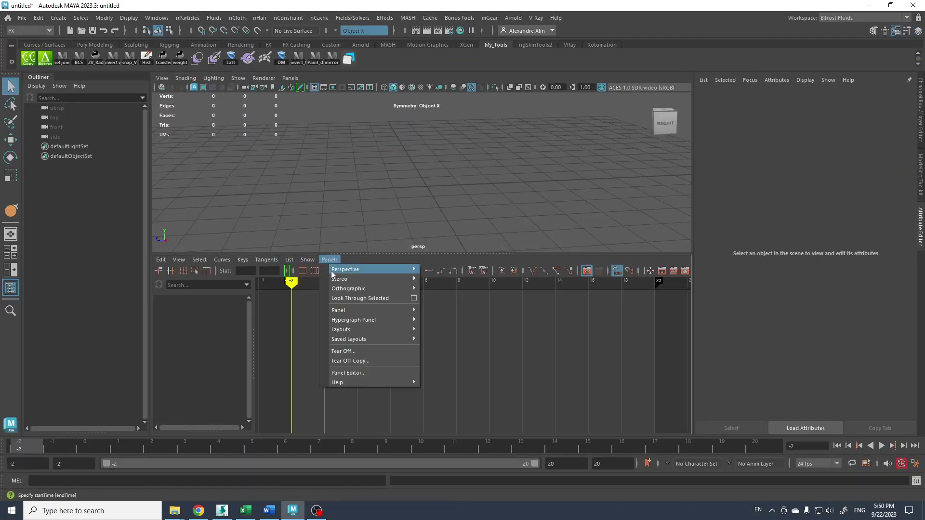
{"action": "mouse_move", "coordinate": [345, 339]}
{"action": "mouse_move", "coordinate": [346, 311]}
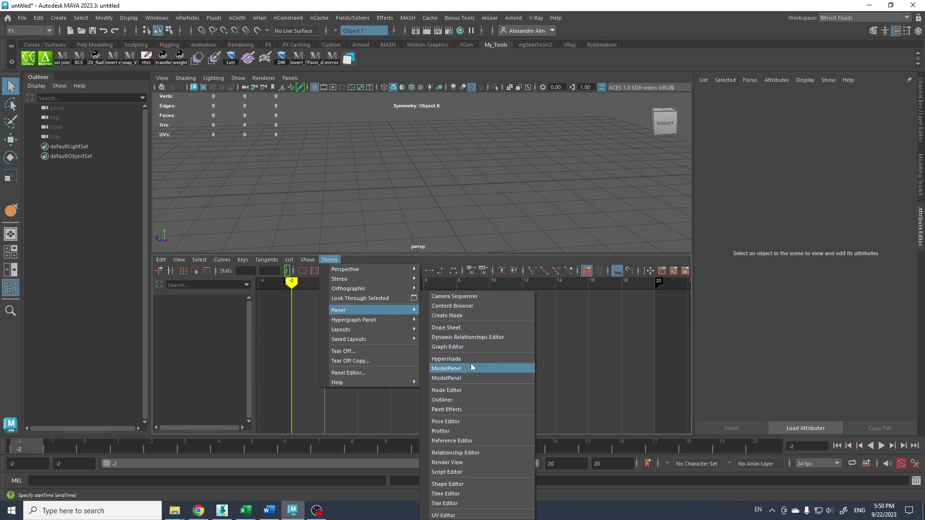
{"action": "left_click", "coordinate": [418, 122]}
{"action": "left_click", "coordinate": [867, 19]}
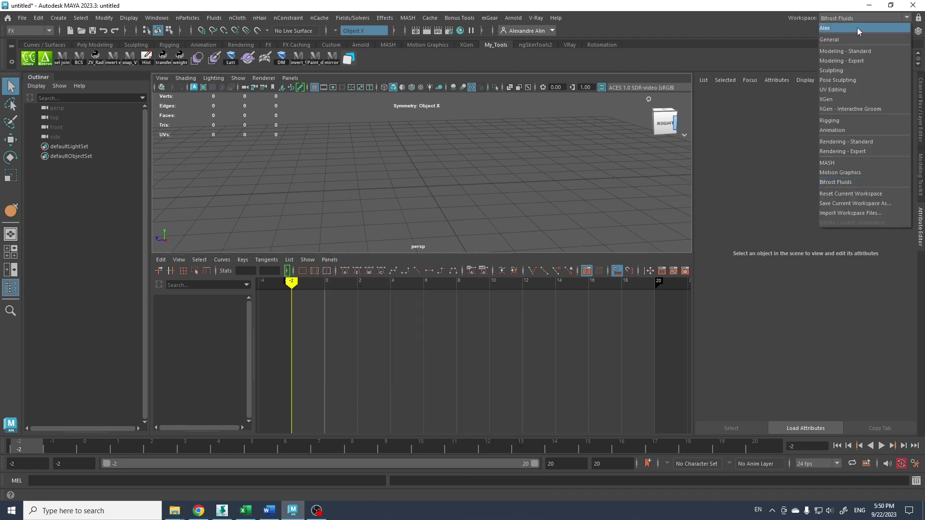
{"action": "left_click", "coordinate": [857, 27]}
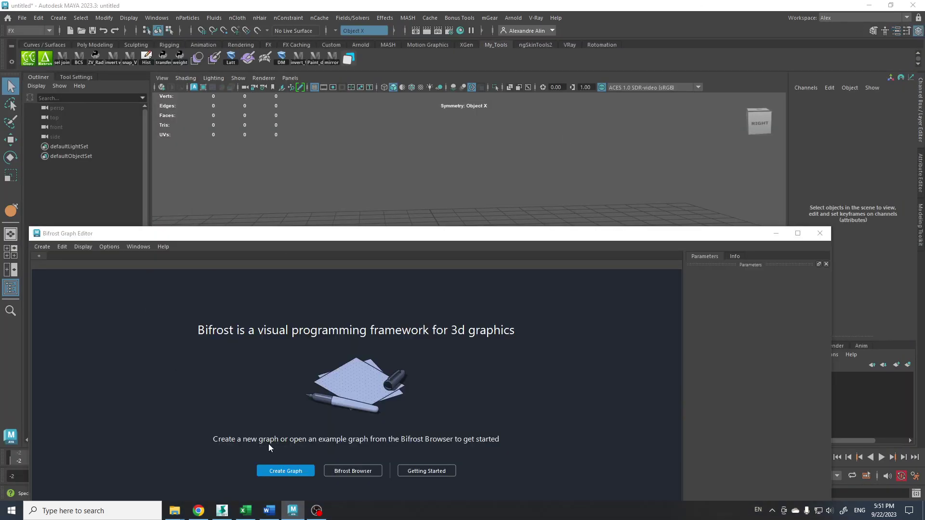
- Create a new Bifrost graph and resize the graph editor to span the screen's width below the viewport
{"action": "left_click", "coordinate": [285, 471]}
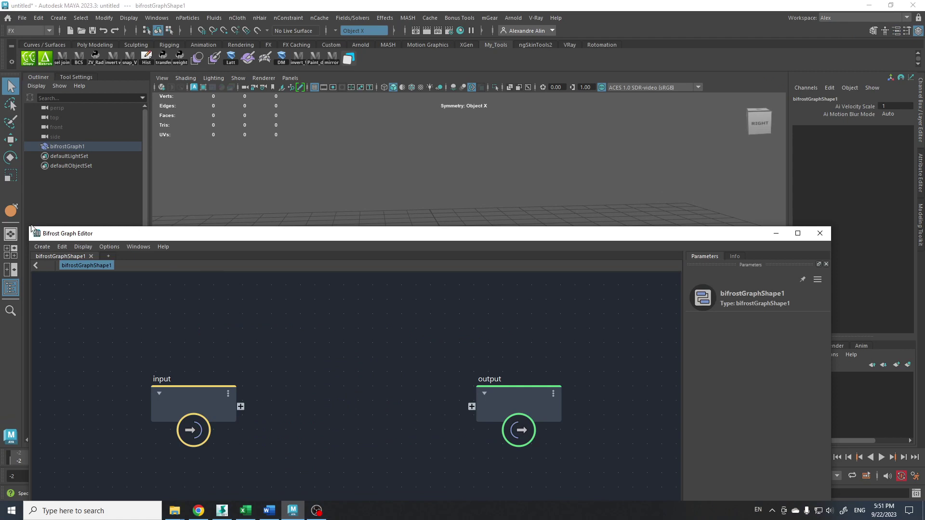
{"action": "left_click_drag", "start_coordinate": [30, 227], "coordinate": [143, 268]}
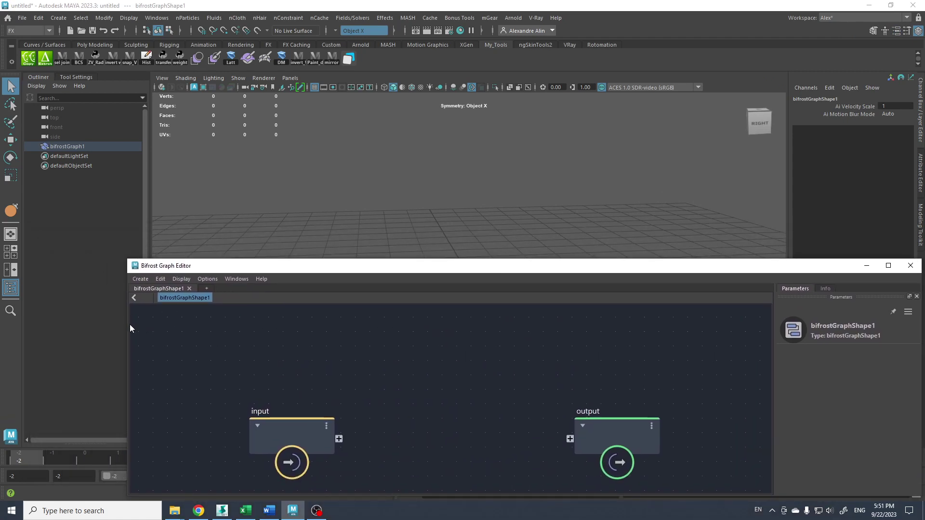
{"action": "left_click_drag", "start_coordinate": [128, 326], "coordinate": [5, 320]}
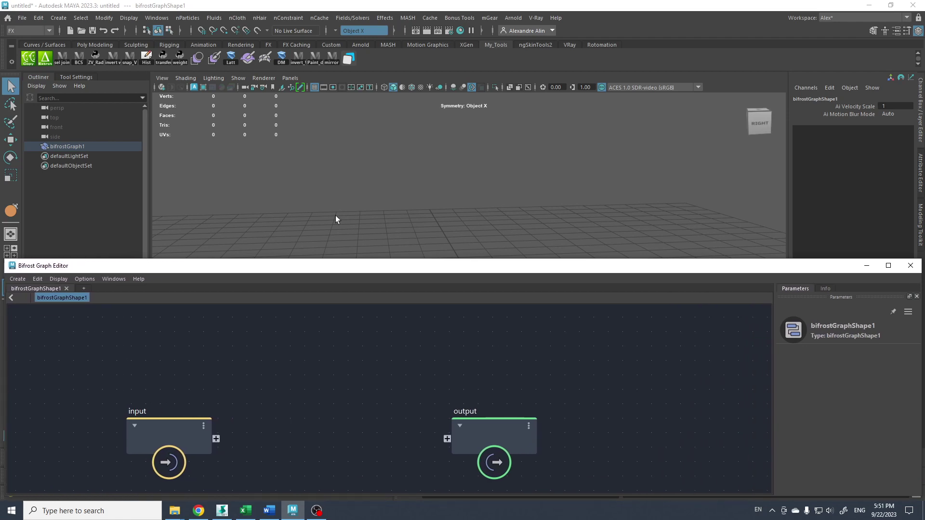
- Create a polygon plane at the origin
{"action": "left_click_drag", "start_coordinate": [314, 206], "coordinate": [373, 167], "text": "alt"}
{"action": "left_click", "coordinate": [59, 17]}
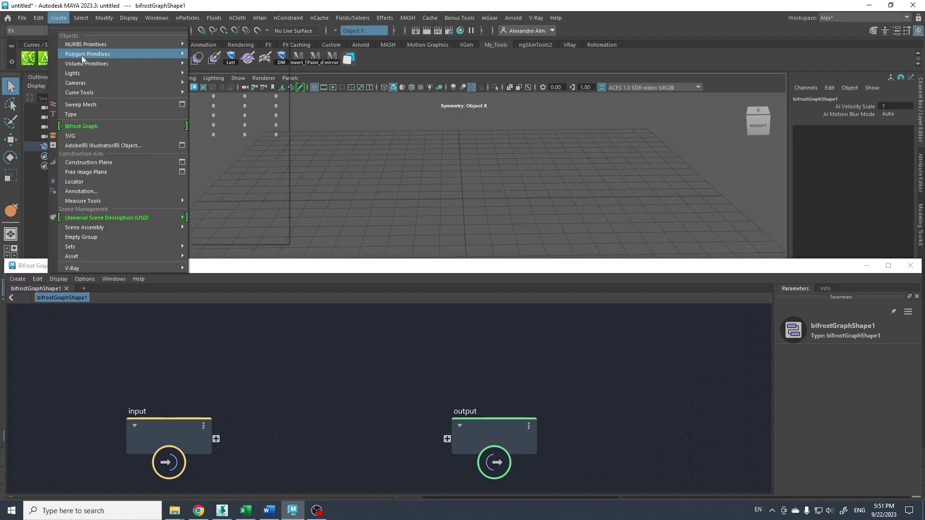
{"action": "mouse_move", "coordinate": [83, 59]}
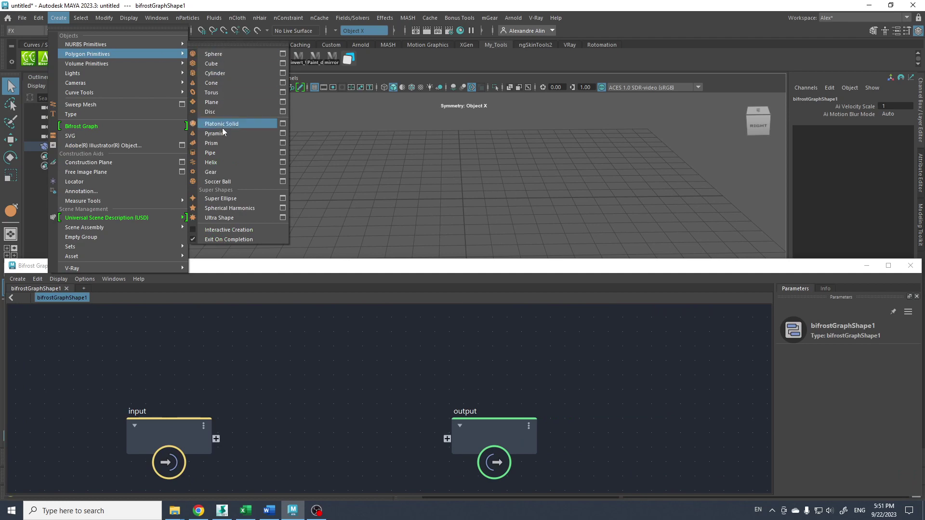
{"action": "left_click", "coordinate": [212, 102]}
{"action": "right_click_drag", "start_coordinate": [441, 195], "coordinate": [313, 125], "text": "alt"}
{"action": "middle_click_drag", "start_coordinate": [367, 161], "coordinate": [368, 79], "text": "alt"}
{"action": "left_click", "coordinate": [362, 134]}
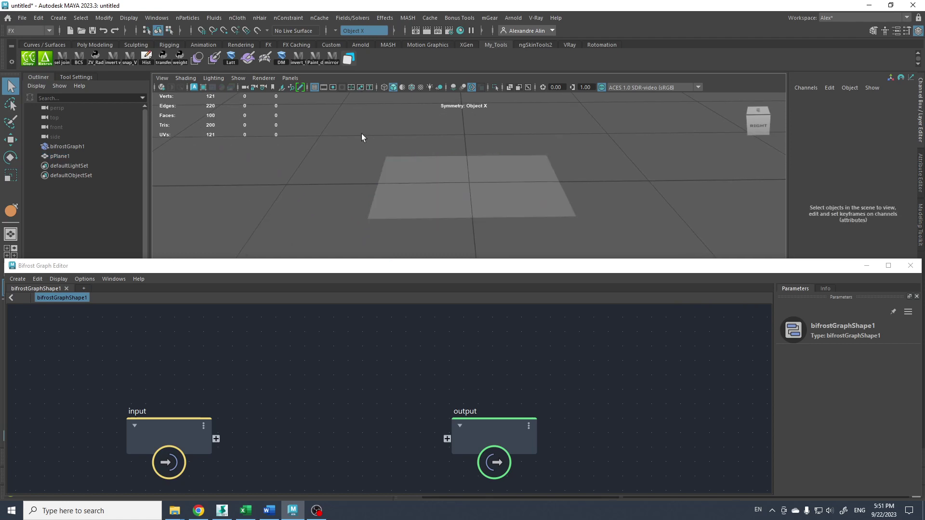
- Create a locator at the origin and duplicate it
{"action": "left_click", "coordinate": [59, 17]}
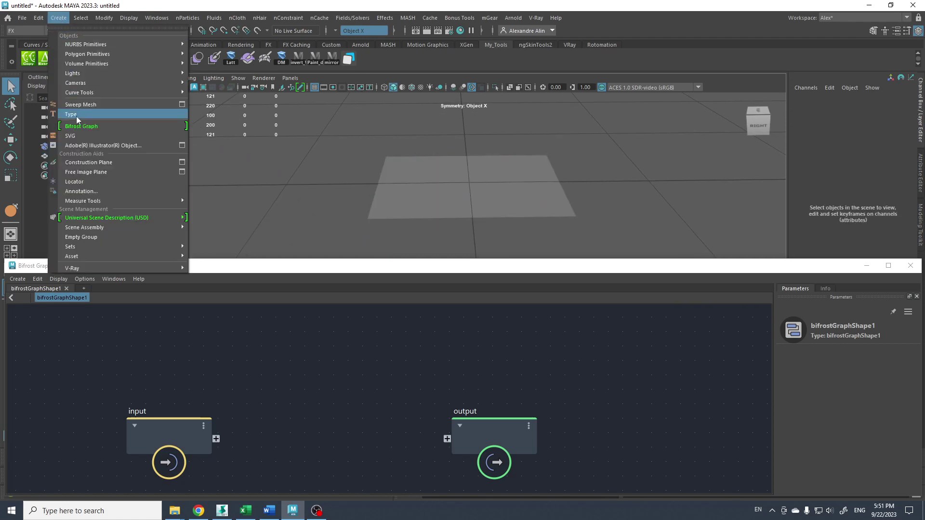
{"action": "left_click", "coordinate": [88, 180]}
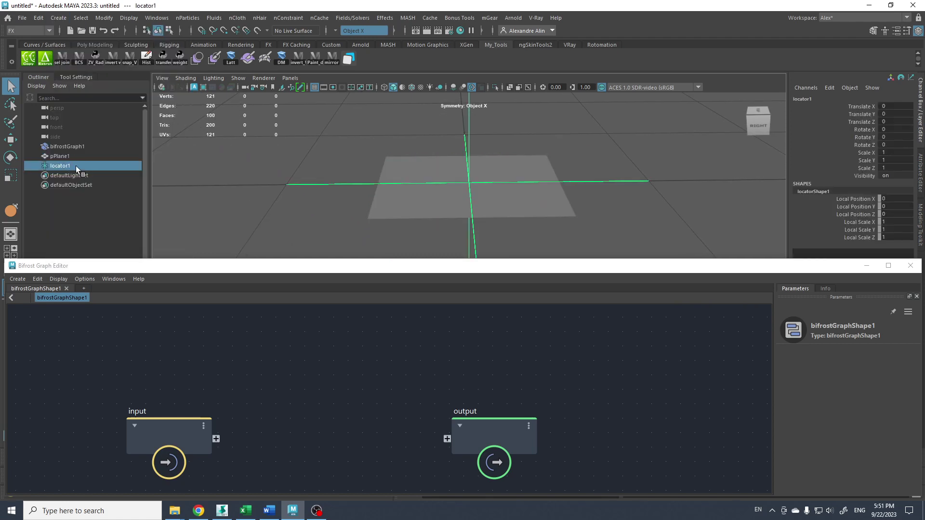
{"action": "left_click", "coordinate": [76, 166]}
{"action": "key", "text": "ctrl+d"}
- Raise locator1 above the plane to about 1.27 in Y
{"action": "left_click", "coordinate": [68, 169]}
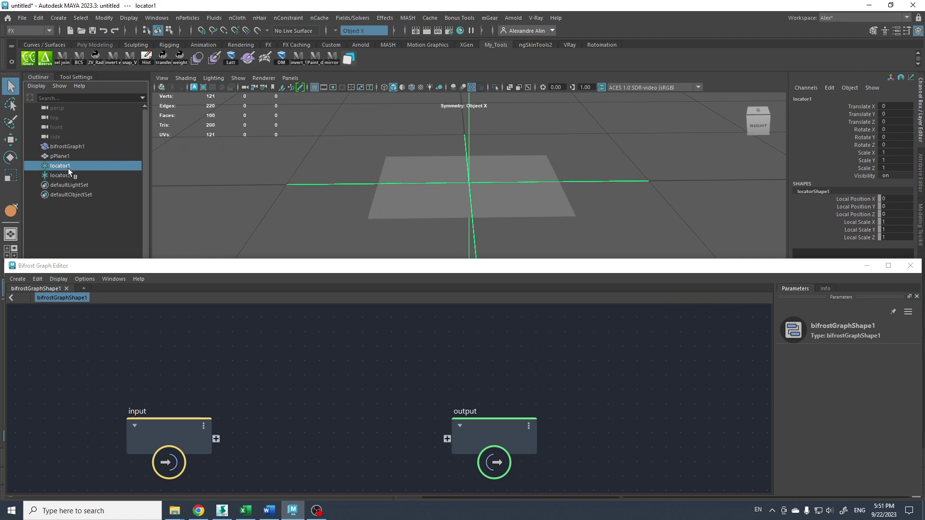
{"action": "left_click_drag", "start_coordinate": [336, 187], "coordinate": [461, 29], "text": "alt"}
{"action": "key", "text": "w"}
{"action": "left_click_drag", "start_coordinate": [452, 165], "coordinate": [479, 192], "text": "alt"}
{"action": "left_click_drag", "start_coordinate": [544, 132], "coordinate": [482, 133], "text": "alt"}
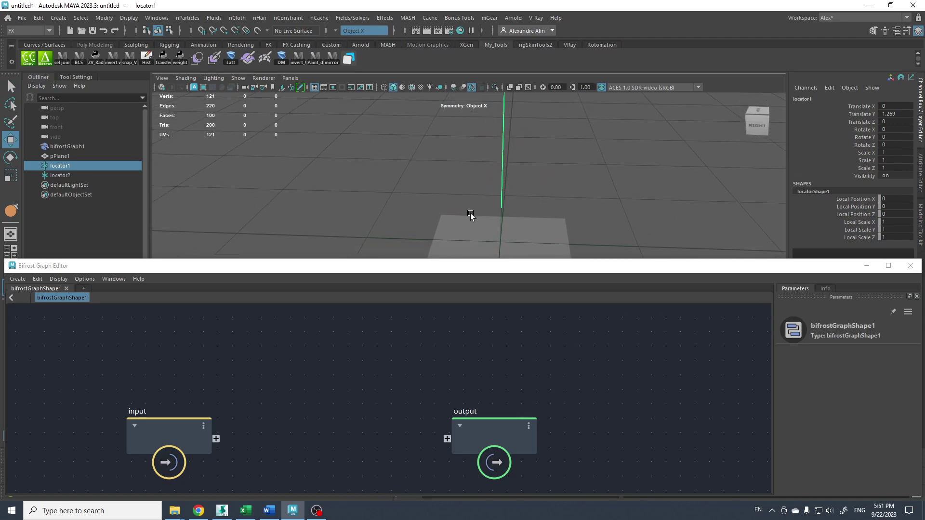
{"action": "left_click_drag", "start_coordinate": [471, 213], "coordinate": [434, 178], "text": "alt"}
- Scale the polygon plane uniformly to about 16.44 so it covers most of the grid
{"action": "left_click", "coordinate": [489, 167]}
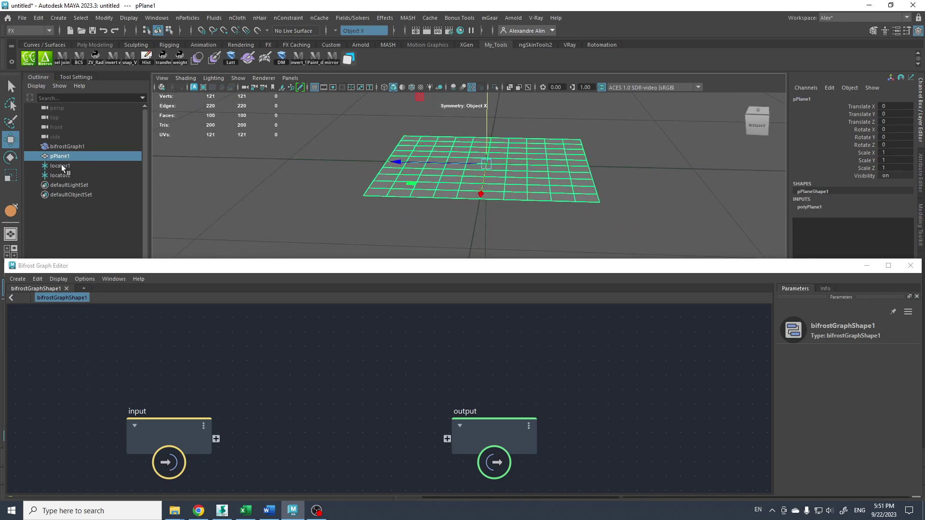
{"action": "left_click_drag", "start_coordinate": [61, 165], "coordinate": [64, 176]}
{"action": "key", "text": "f"}
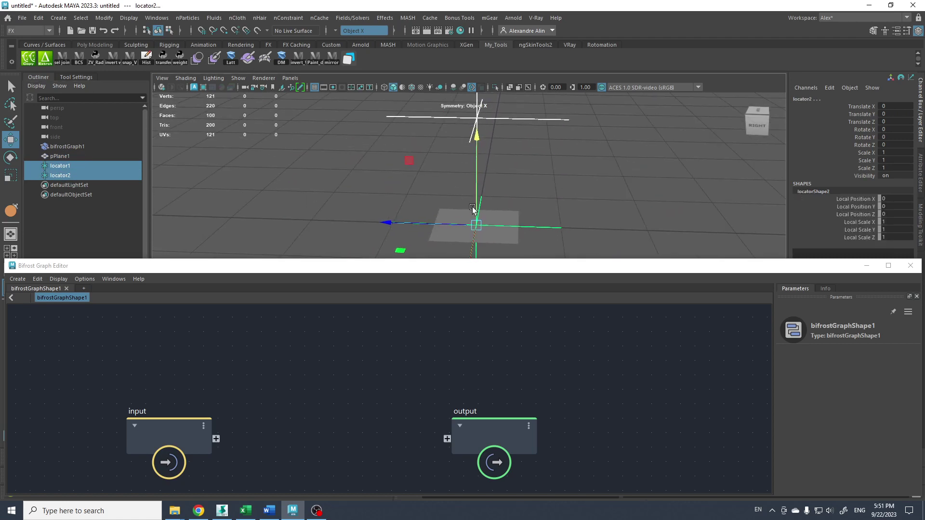
{"action": "left_click", "coordinate": [451, 214]}
{"action": "key", "text": "f"}
{"action": "key", "text": "r"}
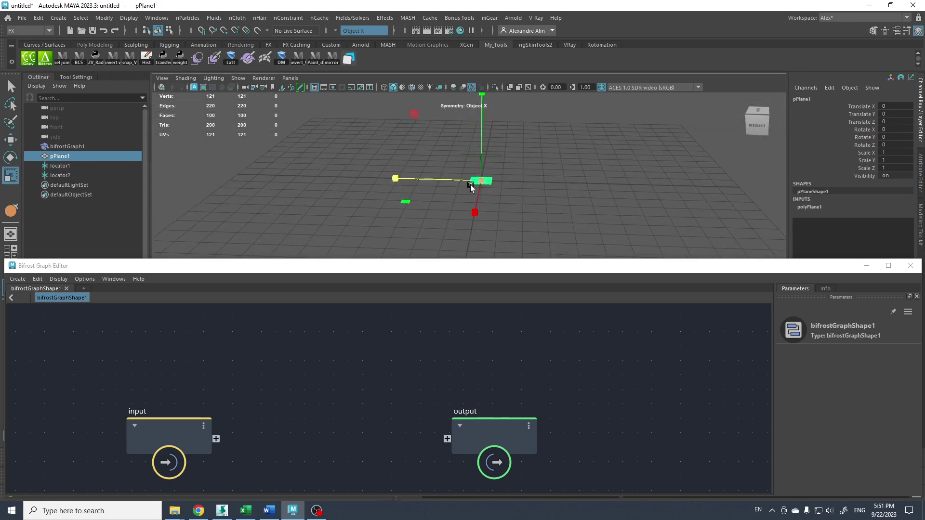
{"action": "left_click_drag", "start_coordinate": [480, 180], "coordinate": [710, 215]}
{"action": "left_click", "coordinate": [710, 215]}
{"action": "scroll", "coordinate": [601, 174], "scroll_direction": "down", "scroll_amount": 2}
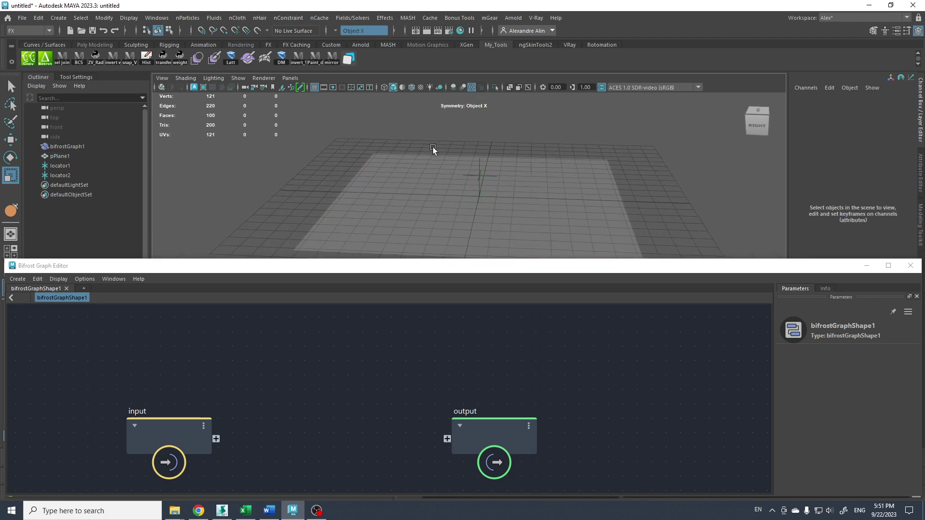
- Move locator1 straight up above the enlarged plane to about 6.22 in Y
{"action": "left_click_drag", "start_coordinate": [433, 147], "coordinate": [424, 155], "text": "alt"}
{"action": "middle_click_drag", "start_coordinate": [423, 155], "coordinate": [425, 188], "text": "alt"}
{"action": "left_click_drag", "start_coordinate": [465, 183], "coordinate": [508, 207]}
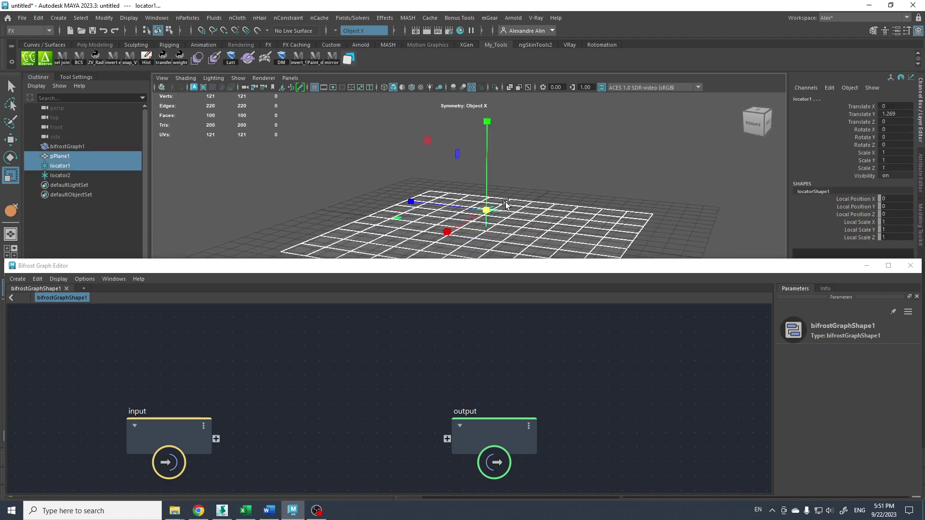
{"action": "key", "text": "w"}
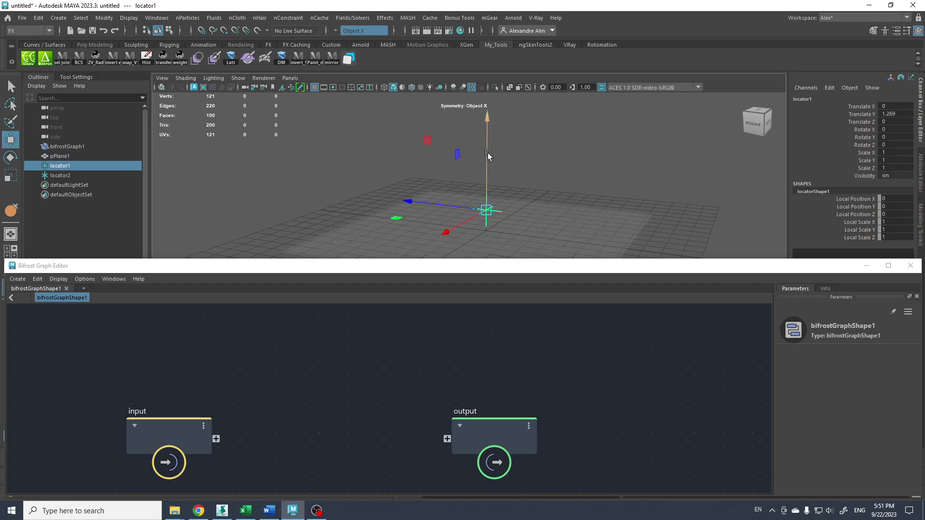
{"action": "left_click_drag", "start_coordinate": [488, 152], "coordinate": [472, 60]}
- Rename the raised locator to source_loc and the locator at the origin to hit_loc
{"action": "double_click", "coordinate": [70, 165]}
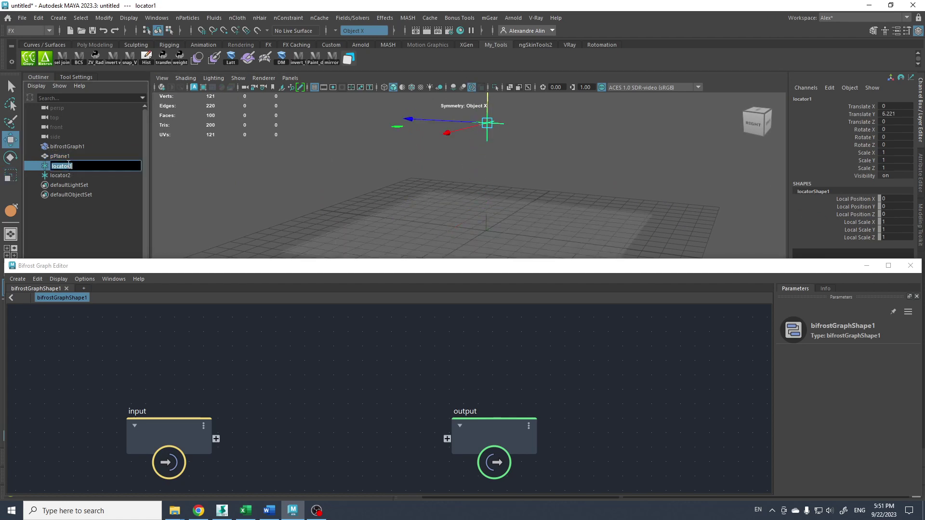
{"action": "type", "text": "source_loc"}
{"action": "key", "text": "Return"}
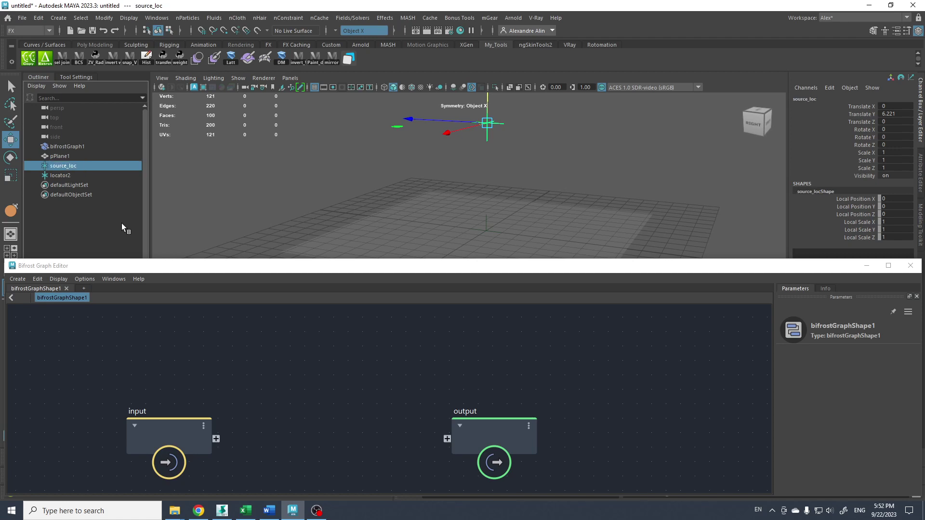
{"action": "left_click", "coordinate": [61, 176]}
{"action": "double_click", "coordinate": [62, 176]}
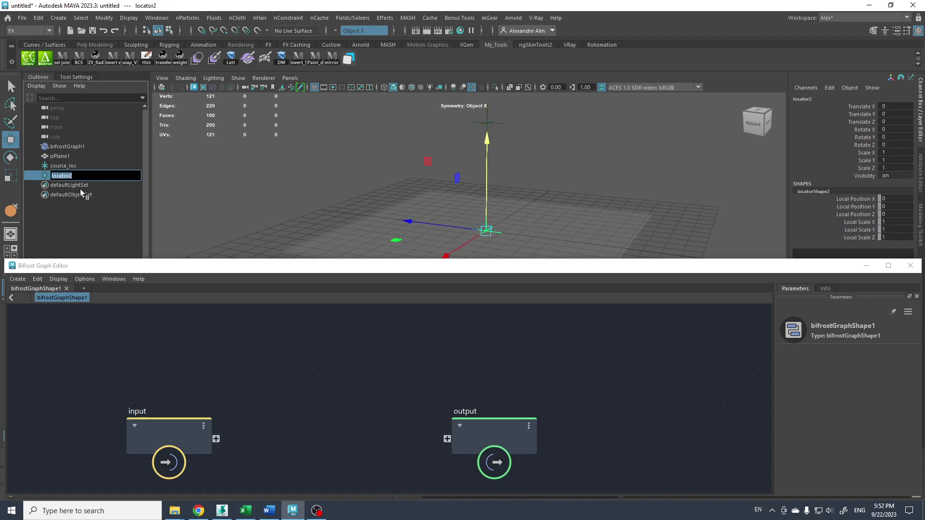
{"action": "type", "text": "hit_loc"}
{"action": "key", "text": "Return"}
- Rename the polygon plane to surface_geo
{"action": "left_click", "coordinate": [57, 156]}
{"action": "double_click", "coordinate": [56, 156]}
{"action": "type", "text": "d"}
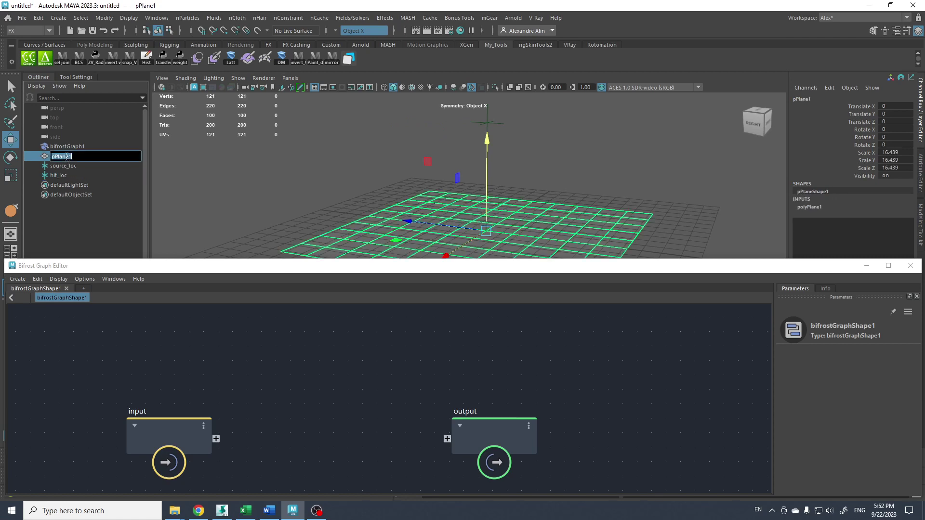
{"action": "key", "text": "BackSpace"}
{"action": "type", "text": "c"}
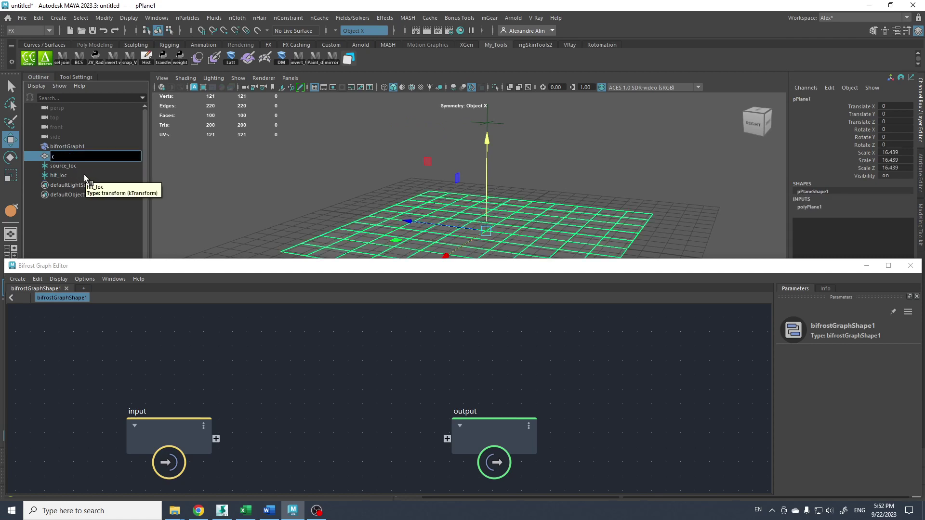
{"action": "key", "text": "BackSpace"}
{"action": "type", "text": "surface_geo"}
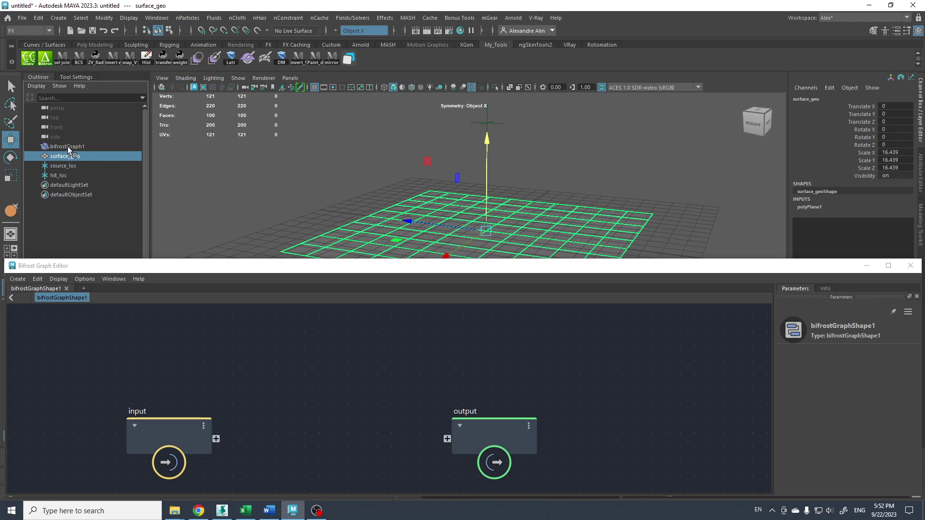
- Rename the bifrostGraph1 object to bifrostGraph
{"action": "double_click", "coordinate": [86, 146]}
{"action": "key", "text": "Right"}
{"action": "key", "text": "BackSpace"}
{"action": "key", "text": "Return"}
{"action": "left_click", "coordinate": [341, 179]}
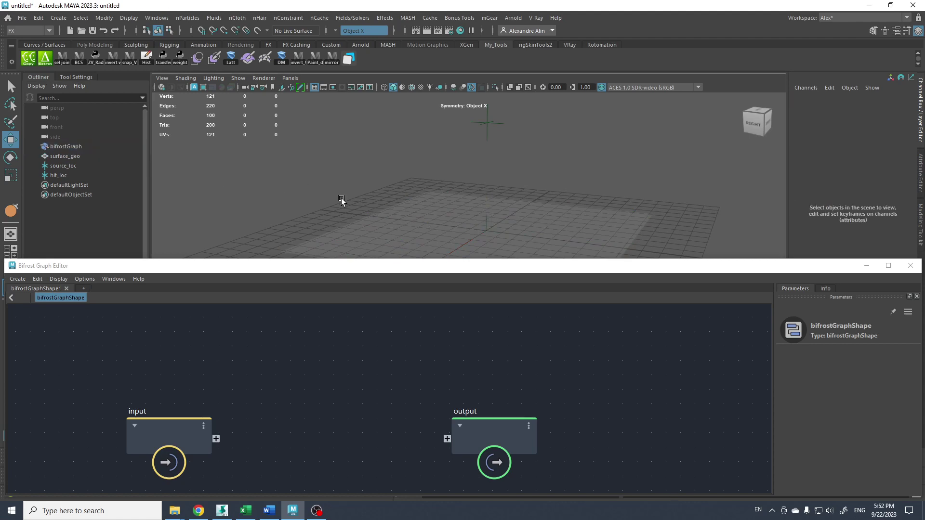
- Bring surface_geo into the Bifrost graph as a mesh input node placed just above the input node
{"action": "left_click_drag", "start_coordinate": [345, 200], "coordinate": [383, 196], "text": "alt"}
{"action": "key", "text": "q"}
{"action": "left_click_drag", "start_coordinate": [297, 269], "coordinate": [327, 271]}
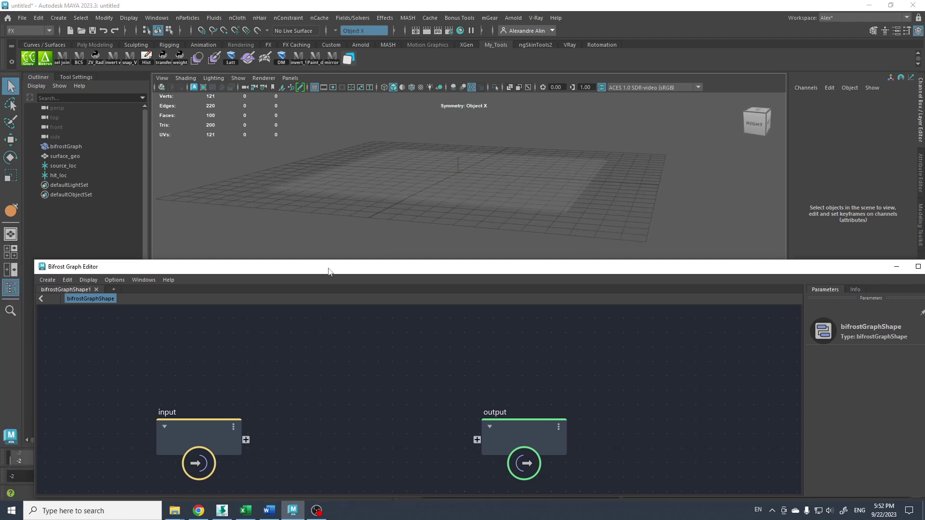
{"action": "left_click", "coordinate": [62, 156]}
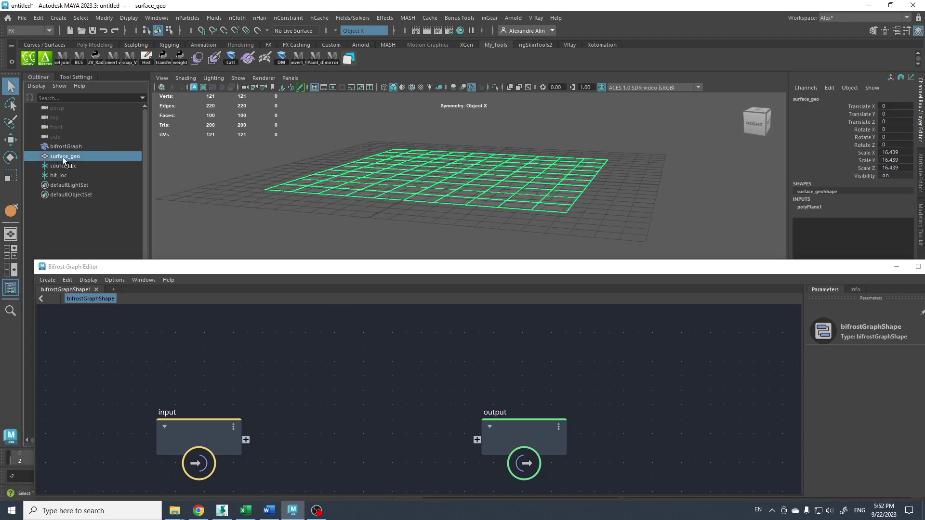
{"action": "left_click_drag", "start_coordinate": [63, 157], "coordinate": [187, 354]}
{"action": "right_click_drag", "start_coordinate": [262, 378], "coordinate": [180, 389], "text": "alt"}
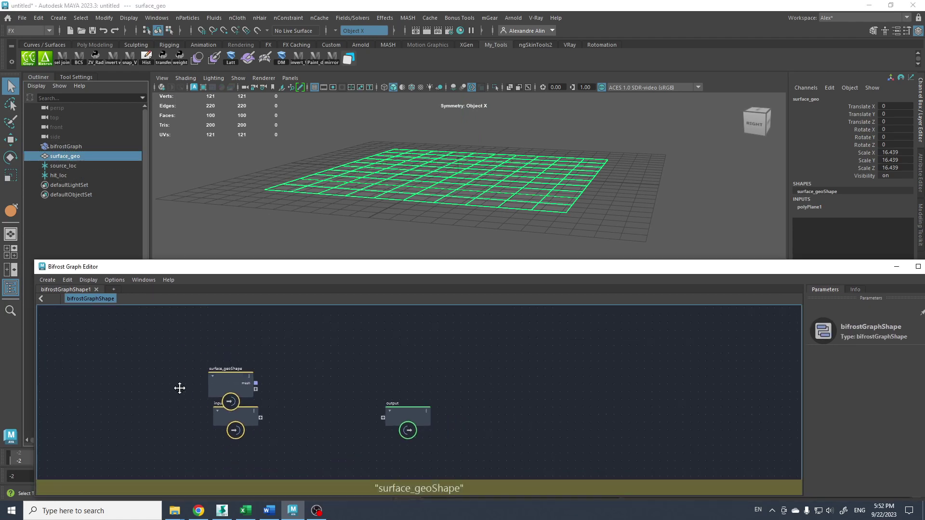
{"action": "middle_click_drag", "start_coordinate": [180, 388], "coordinate": [205, 362], "text": "alt"}
{"action": "left_click_drag", "start_coordinate": [248, 392], "coordinate": [235, 400]}
{"action": "left_click", "coordinate": [198, 358]}
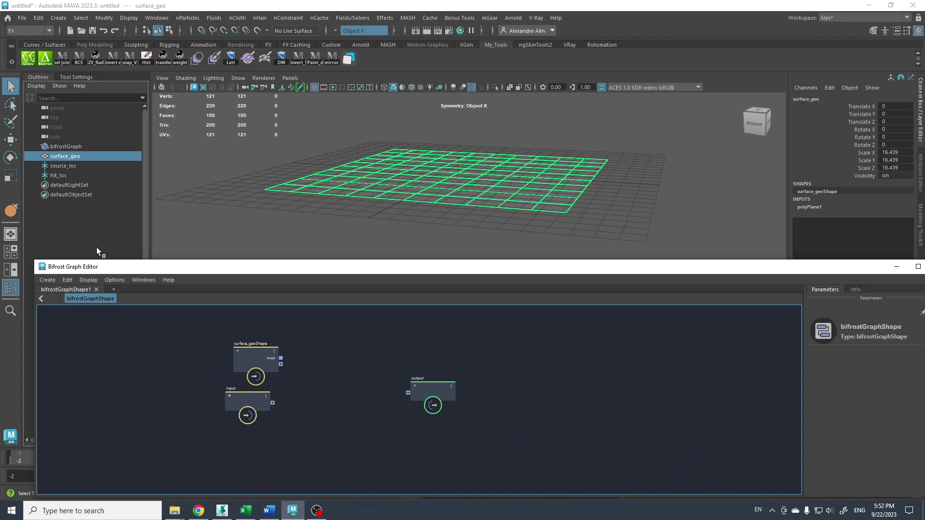
- Open the Node Editor with source_loc selected and place its window beside the Outliner
{"action": "left_click", "coordinate": [57, 175]}
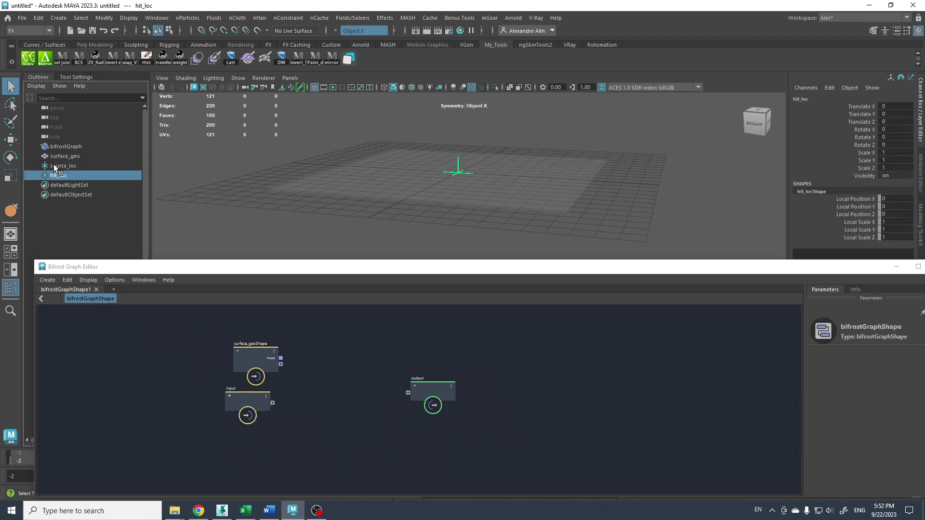
{"action": "left_click", "coordinate": [54, 166]}
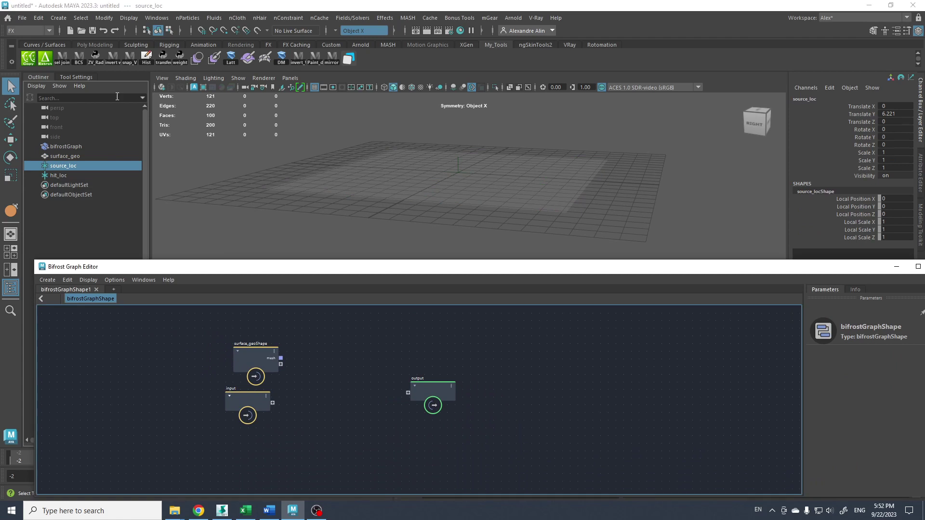
{"action": "left_click", "coordinate": [156, 17]}
{"action": "left_click", "coordinate": [180, 146]}
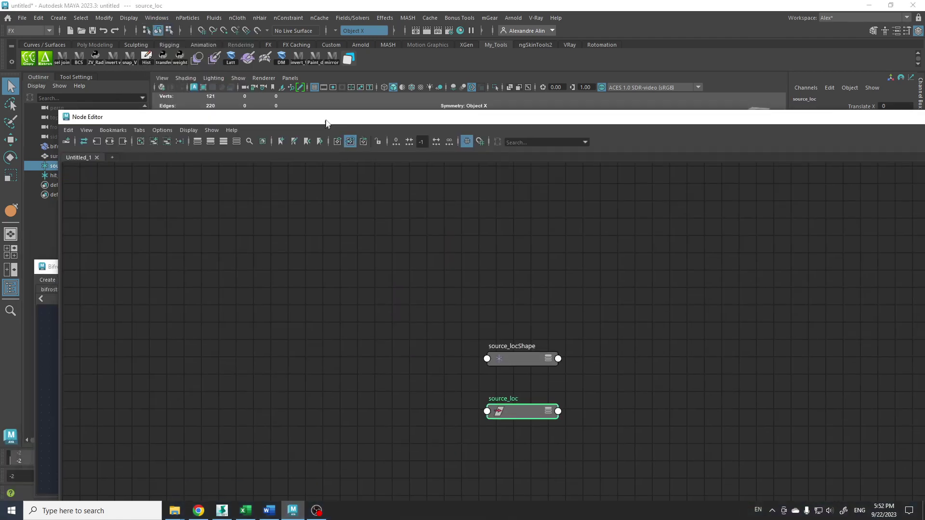
{"action": "left_click_drag", "start_coordinate": [85, 67], "coordinate": [219, 76]}
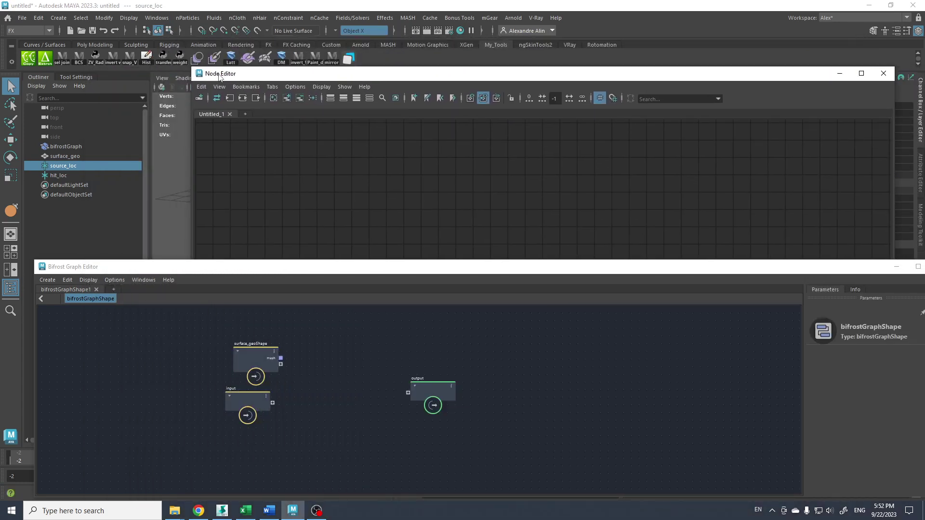
{"action": "left_click", "coordinate": [267, 75]}
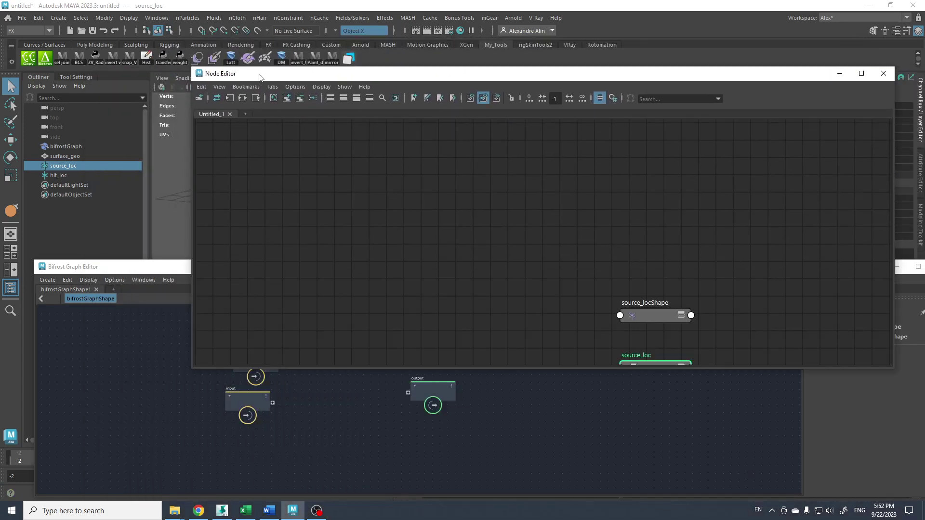
- Graph the input and output connections of bifrostGraph in the Node Editor
{"action": "left_click", "coordinate": [65, 146]}
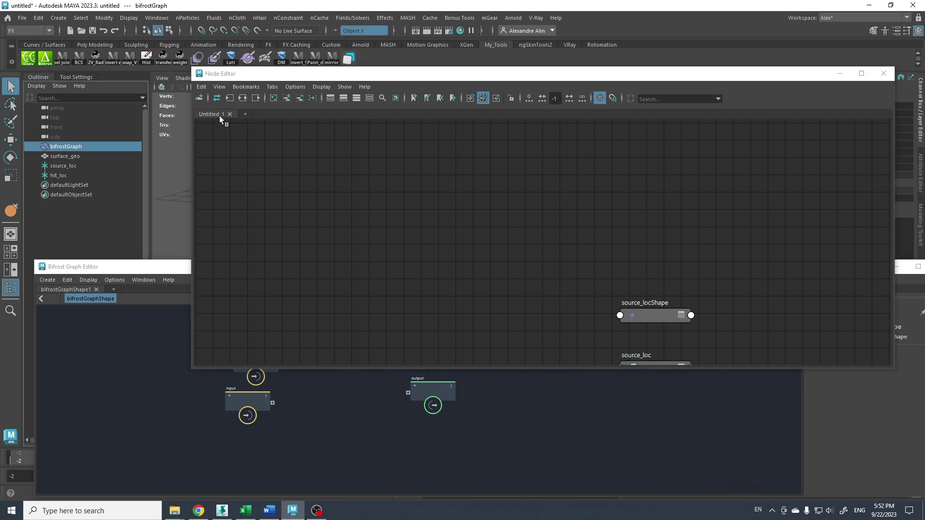
{"action": "left_click", "coordinate": [242, 99]}
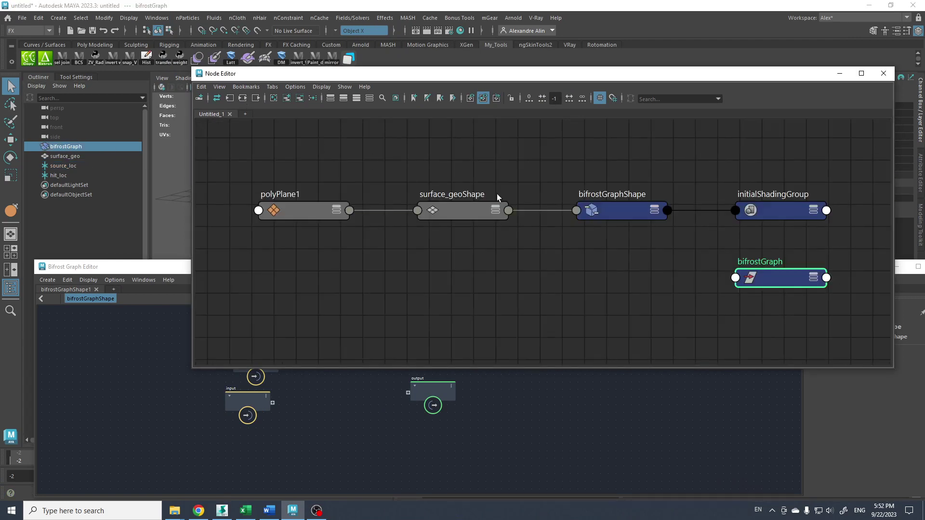
{"action": "scroll", "coordinate": [496, 194], "scroll_direction": "down", "scroll_amount": 1}
{"action": "middle_click_drag", "start_coordinate": [463, 176], "coordinate": [393, 178], "text": "alt"}
{"action": "scroll", "coordinate": [429, 173], "scroll_direction": "down", "scroll_amount": 1}
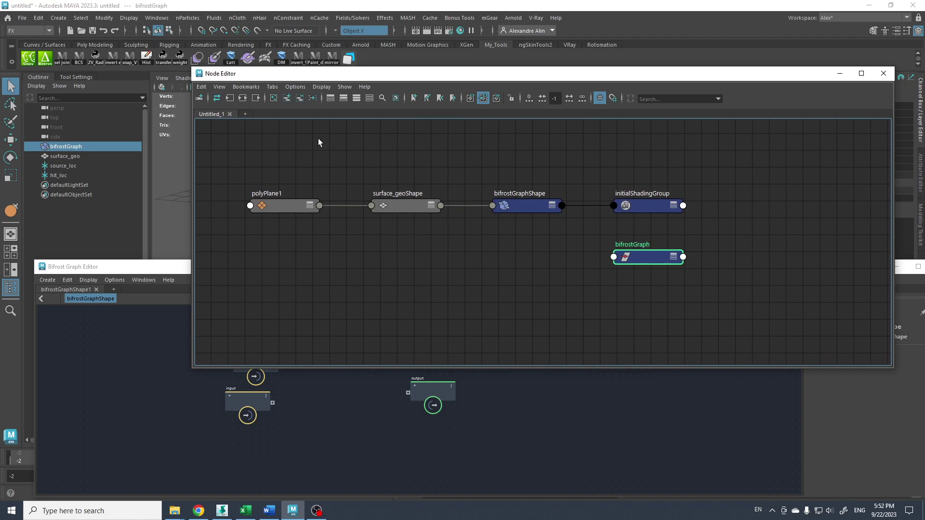
- Expand the bifrostGraphShape node to list all its attributes and move it up in the node graph
{"action": "left_click", "coordinate": [519, 208]}
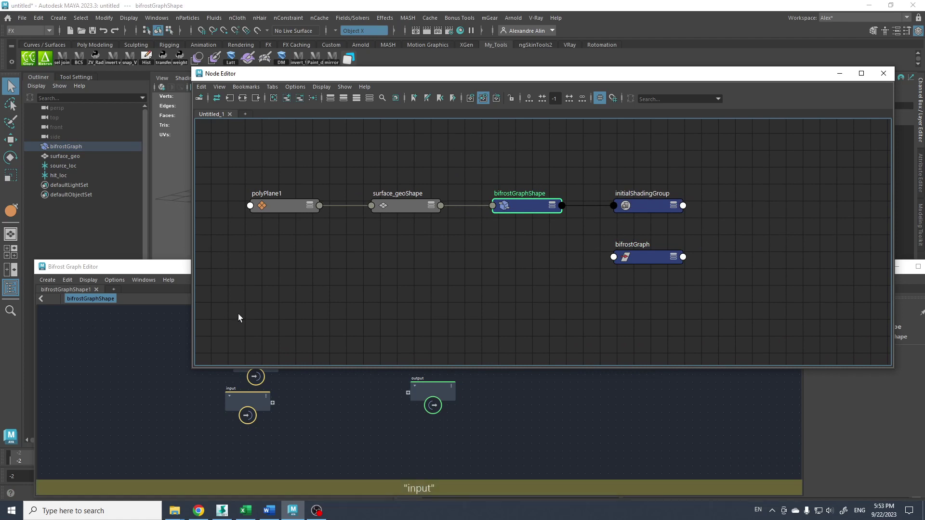
{"action": "left_click_drag", "start_coordinate": [281, 165], "coordinate": [483, 236]}
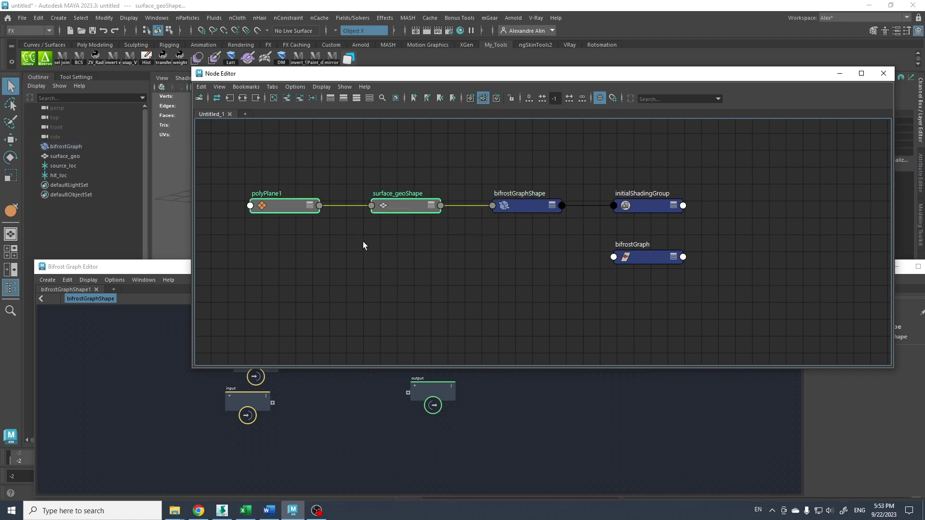
{"action": "left_click", "coordinate": [430, 179]}
{"action": "left_click", "coordinate": [552, 204]}
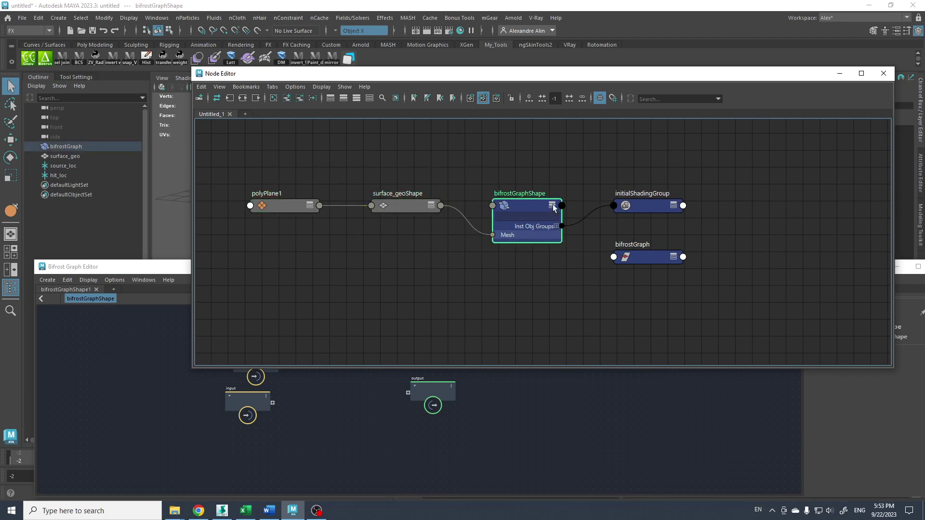
{"action": "left_click_drag", "start_coordinate": [514, 204], "coordinate": [479, 127]}
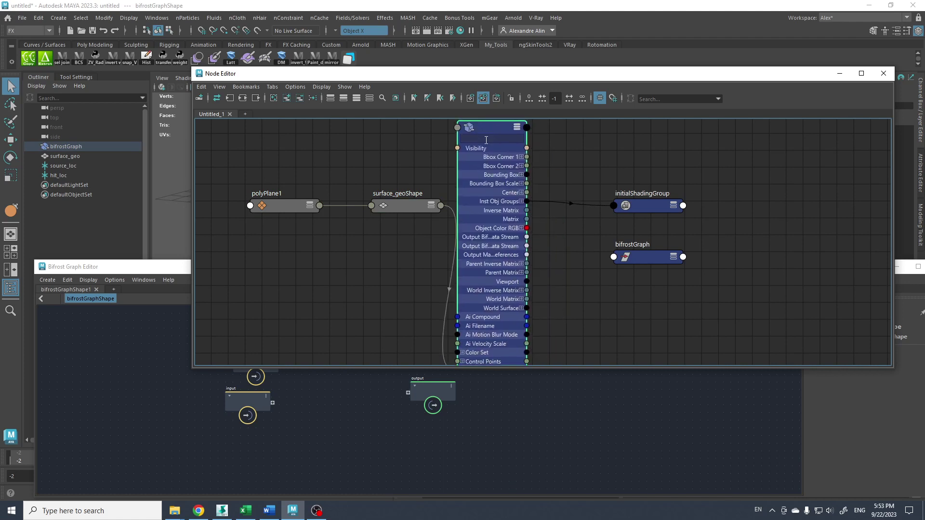
- Remove the initialShadingGroup and bifrostGraph nodes from the Node Editor graph
{"action": "right_click_drag", "start_coordinate": [573, 179], "coordinate": [546, 165], "text": "alt"}
{"action": "left_click_drag", "start_coordinate": [628, 213], "coordinate": [609, 215]}
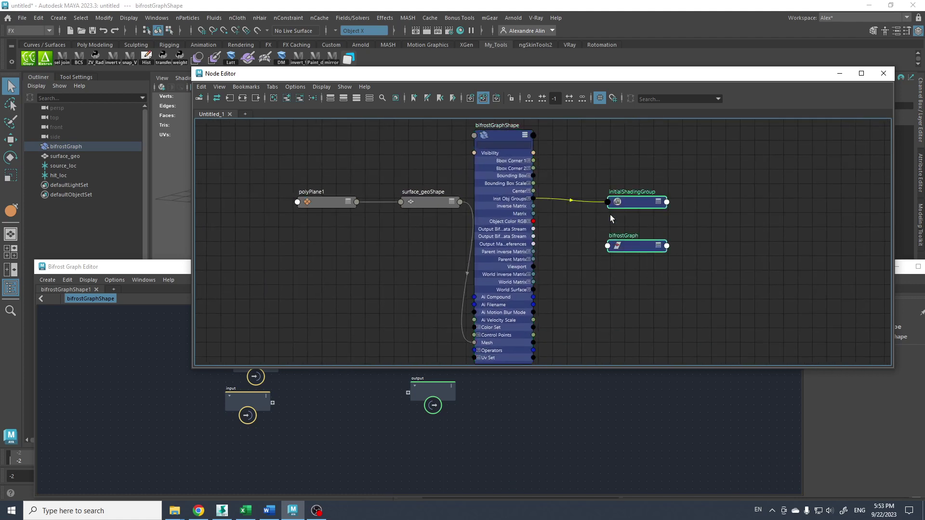
{"action": "left_click", "coordinate": [300, 98]}
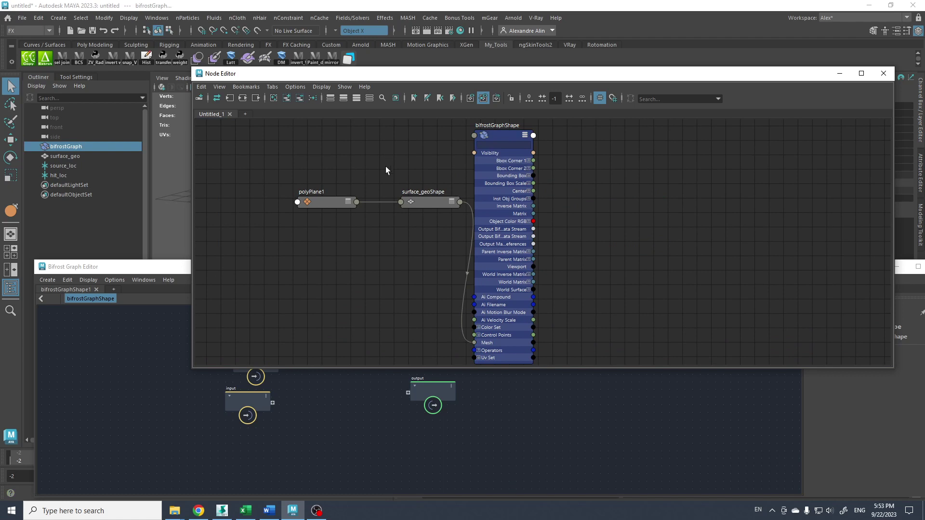
- Move the polyPlane1 and surface_geoShape nodes farther away from bifrostGraphShape, on its input side
{"action": "left_click_drag", "start_coordinate": [321, 148], "coordinate": [504, 208]}
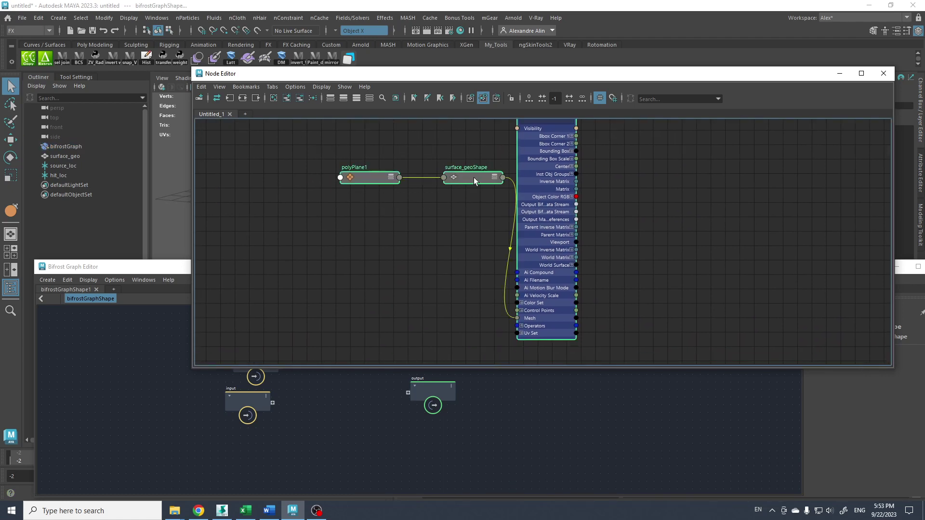
{"action": "left_click_drag", "start_coordinate": [345, 156], "coordinate": [386, 215]}
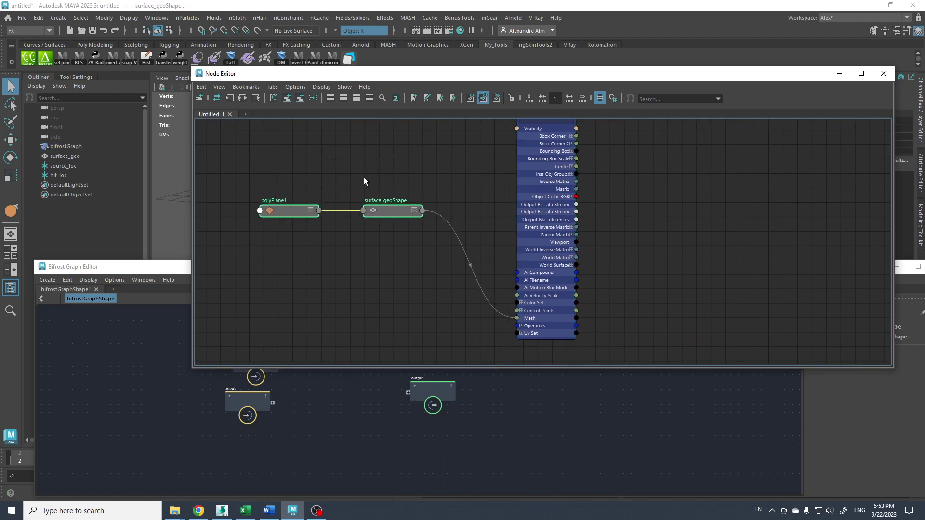
{"action": "left_click", "coordinate": [364, 181]}
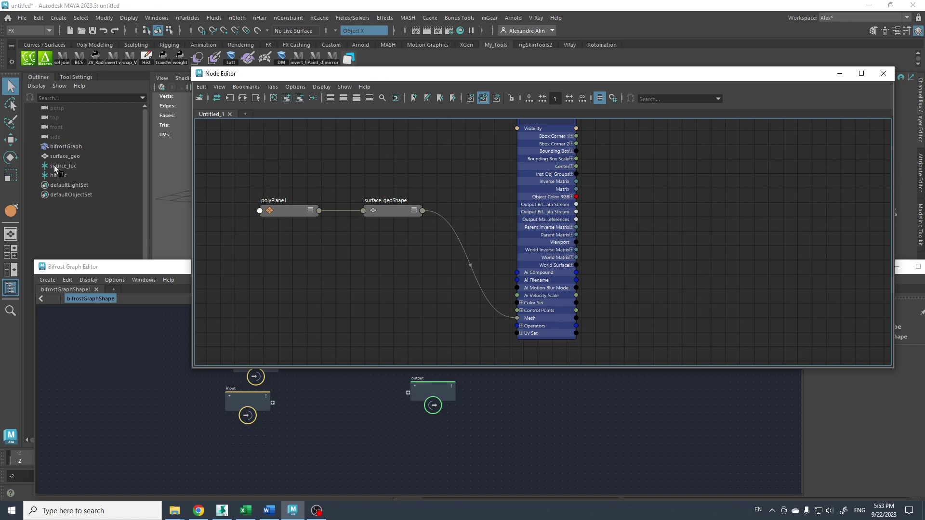
- Add source_loc and hit_loc to the Node Editor graph and remove their two shape nodes
{"action": "left_click_drag", "start_coordinate": [56, 167], "coordinate": [57, 176]}
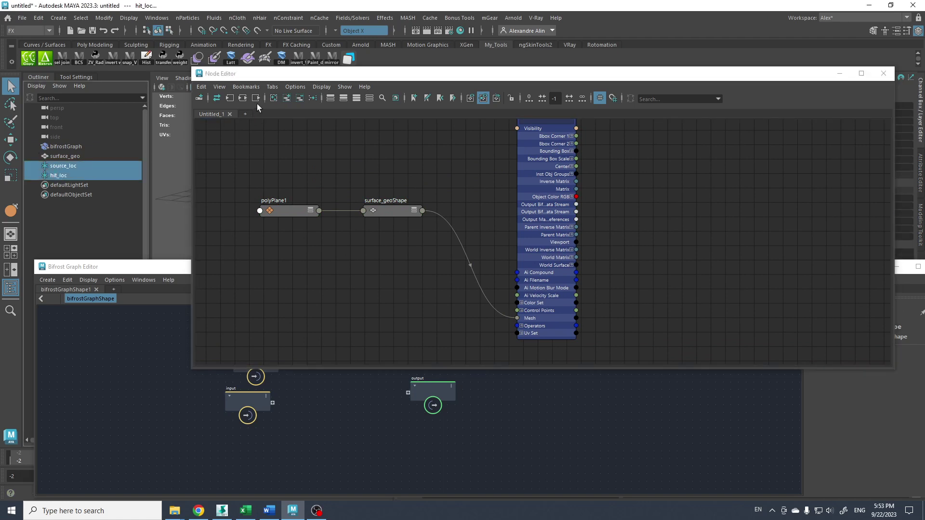
{"action": "left_click", "coordinate": [287, 99]}
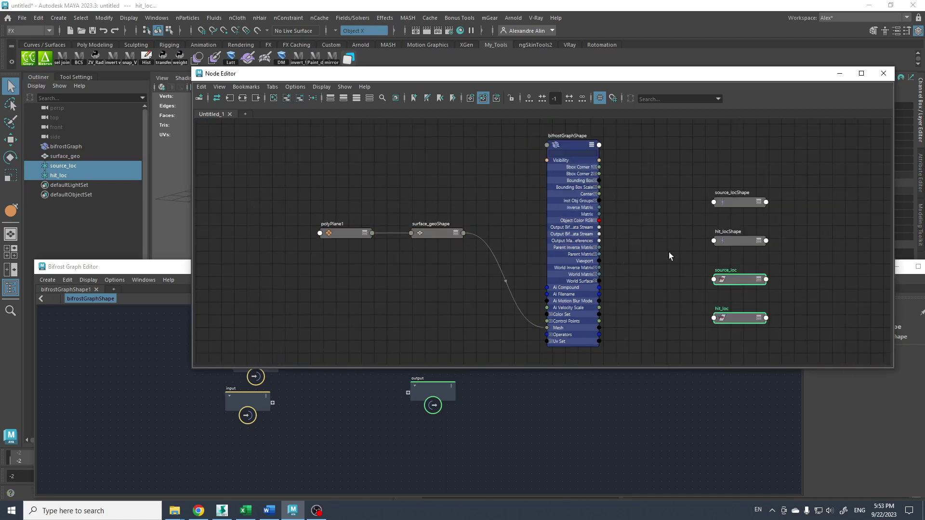
{"action": "left_click_drag", "start_coordinate": [683, 179], "coordinate": [756, 247]}
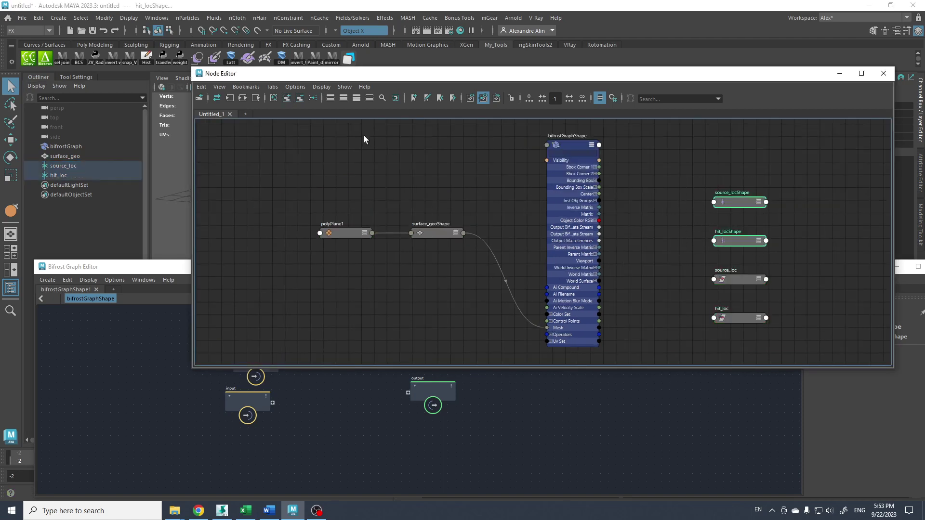
{"action": "left_click", "coordinate": [299, 98]}
{"action": "left_click", "coordinate": [646, 234]}
{"action": "middle_click_drag", "start_coordinate": [689, 277], "coordinate": [658, 236], "text": "alt"}
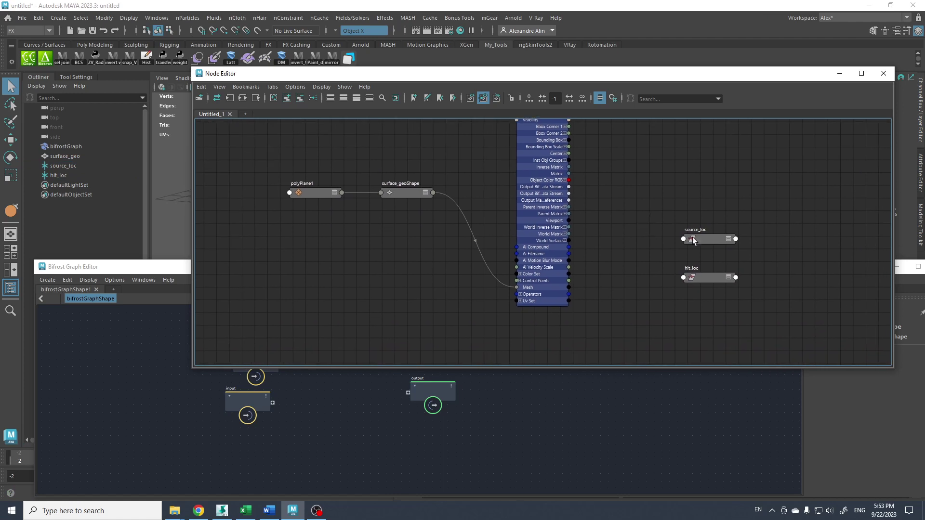
- Place source_loc on the input side and hit_loc on the output side of bifrostGraphShape, both expanded to show all attributes
{"action": "left_click_drag", "start_coordinate": [693, 241], "coordinate": [346, 251]}
{"action": "scroll", "coordinate": [423, 279], "scroll_direction": "up", "scroll_amount": 1}
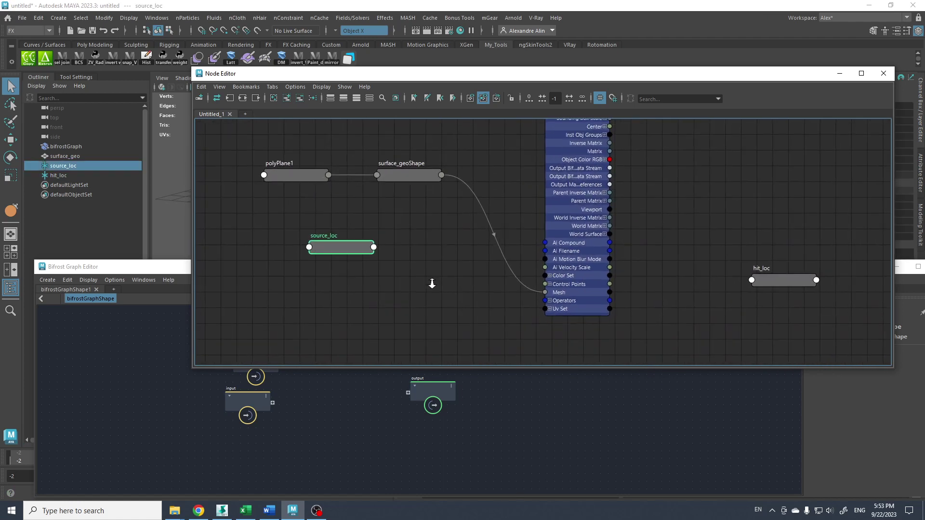
{"action": "left_click", "coordinate": [365, 247]}
{"action": "left_click_drag", "start_coordinate": [323, 247], "coordinate": [357, 249]}
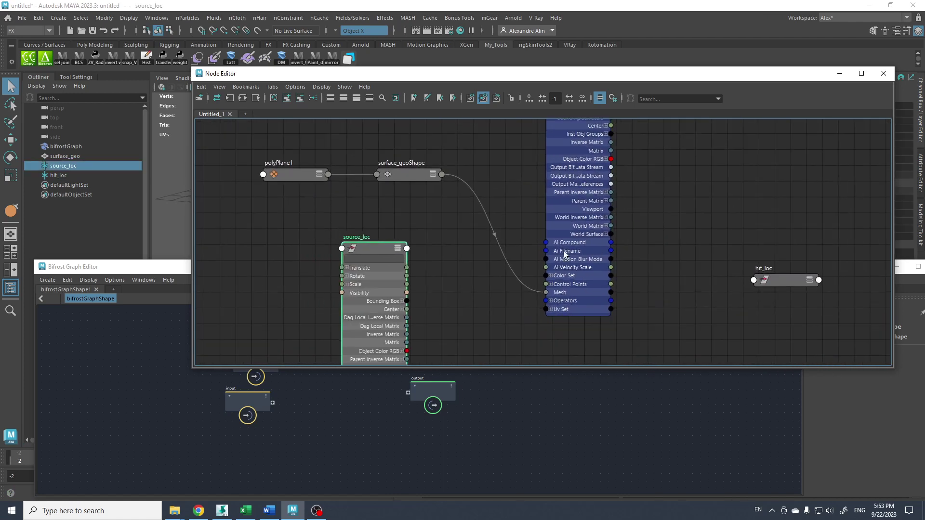
{"action": "left_click", "coordinate": [809, 279]}
{"action": "left_click_drag", "start_coordinate": [796, 279], "coordinate": [781, 197]}
{"action": "left_click_drag", "start_coordinate": [387, 78], "coordinate": [400, 98]}
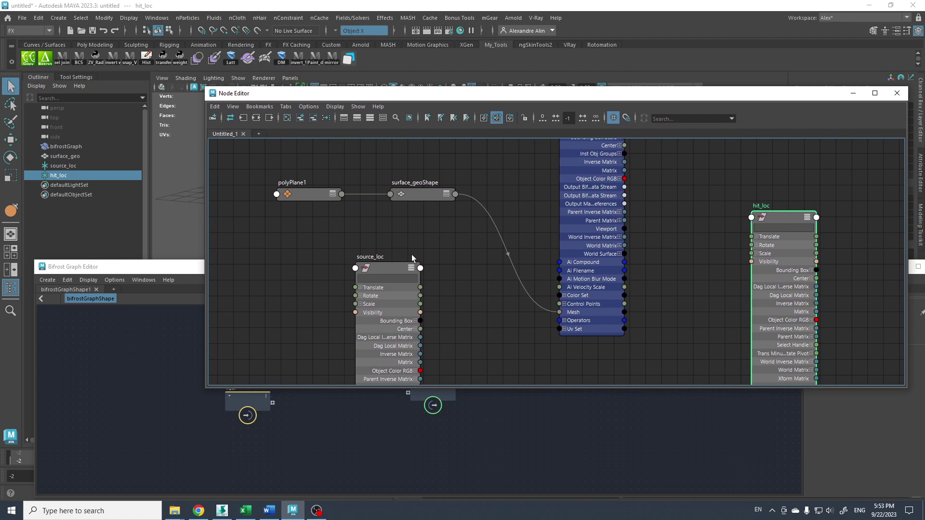
{"action": "middle_click_drag", "start_coordinate": [458, 259], "coordinate": [471, 264], "text": "alt"}
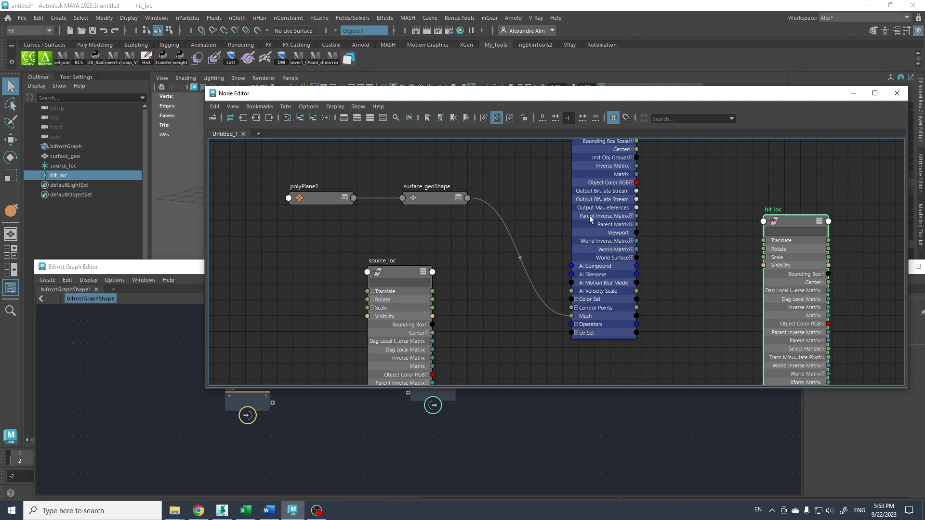
{"action": "middle_click_drag", "start_coordinate": [528, 195], "coordinate": [488, 207], "text": "alt"}
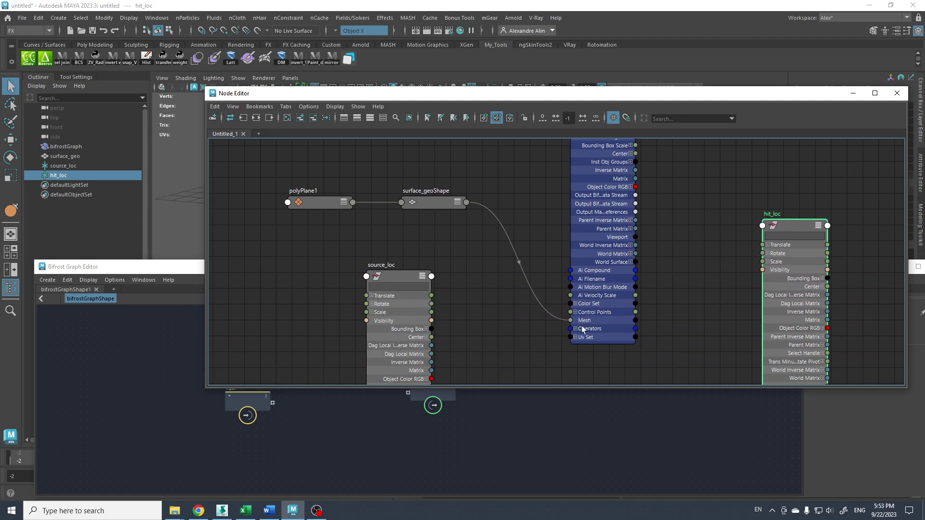
- Bring the Bifrost Graph Editor to the front and spread its input and output nodes farther apart
{"action": "left_click", "coordinate": [300, 424]}
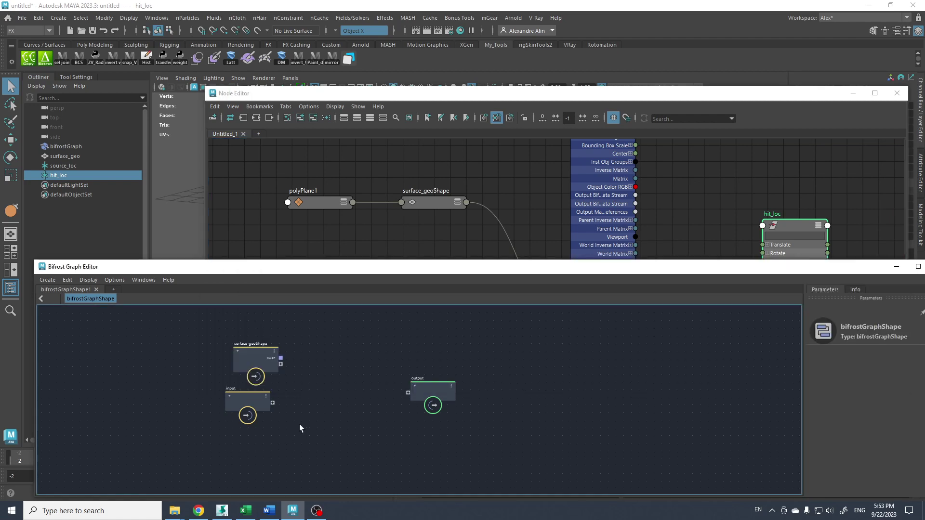
{"action": "middle_click_drag", "start_coordinate": [310, 388], "coordinate": [361, 345], "text": "alt"}
{"action": "right_click_drag", "start_coordinate": [345, 363], "coordinate": [441, 421], "text": "alt"}
{"action": "middle_click_drag", "start_coordinate": [327, 384], "coordinate": [378, 383], "text": "alt"}
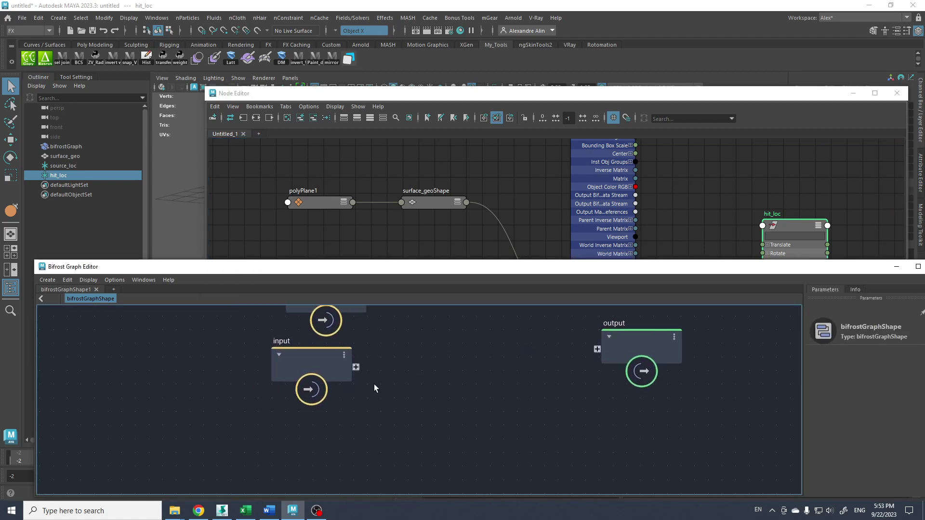
{"action": "left_click_drag", "start_coordinate": [309, 353], "coordinate": [278, 349]}
{"action": "left_click_drag", "start_coordinate": [629, 337], "coordinate": [645, 346]}
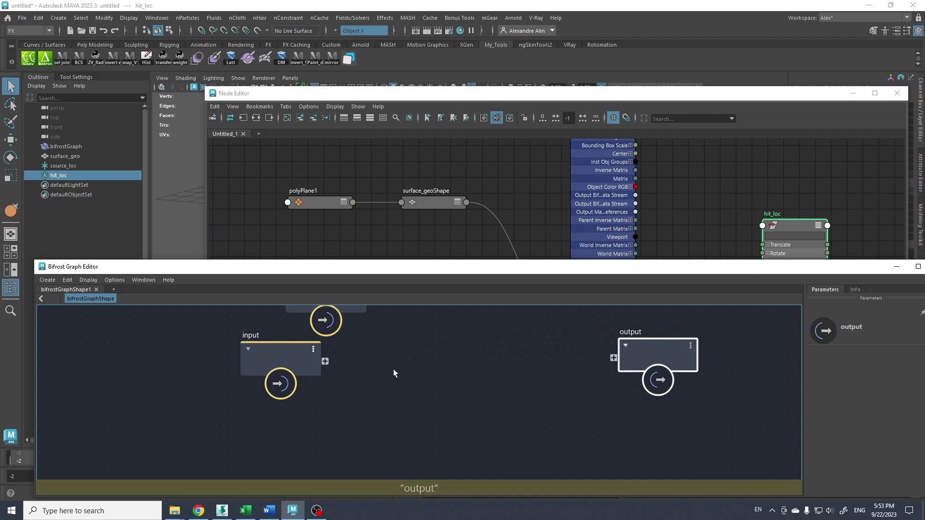
- Add a value node beside the input node and set its type to a 3-component floating-point vector
{"action": "left_click", "coordinate": [353, 371]}
{"action": "key", "text": "Tab"}
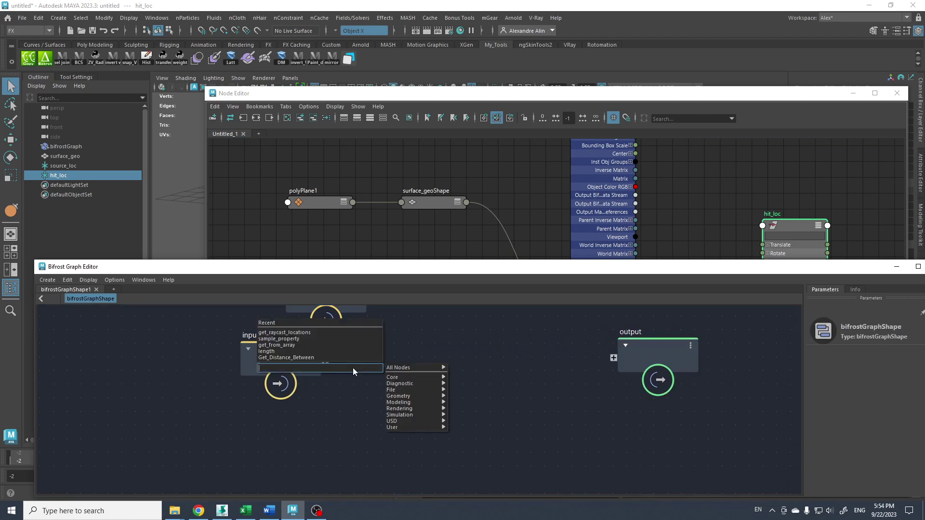
{"action": "type", "text": "value"}
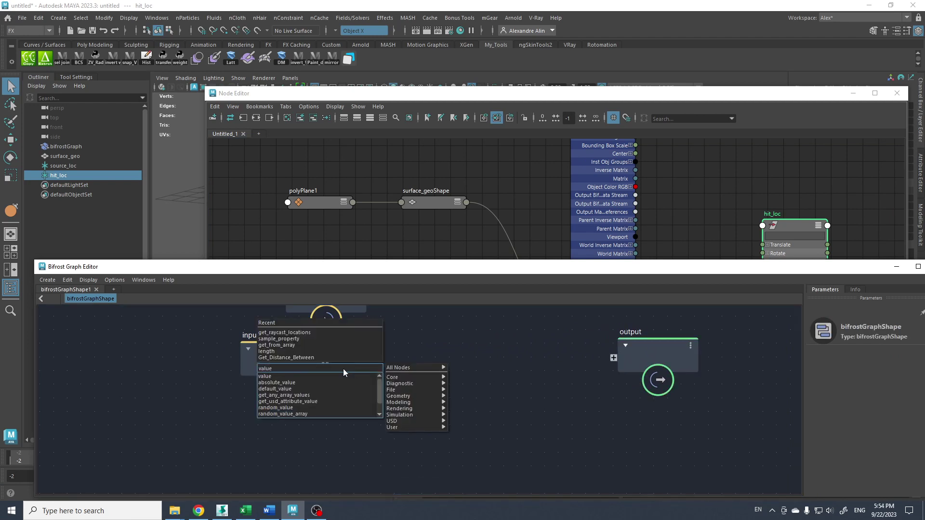
{"action": "left_click", "coordinate": [314, 375]}
{"action": "left_click_drag", "start_coordinate": [339, 387], "coordinate": [362, 373]}
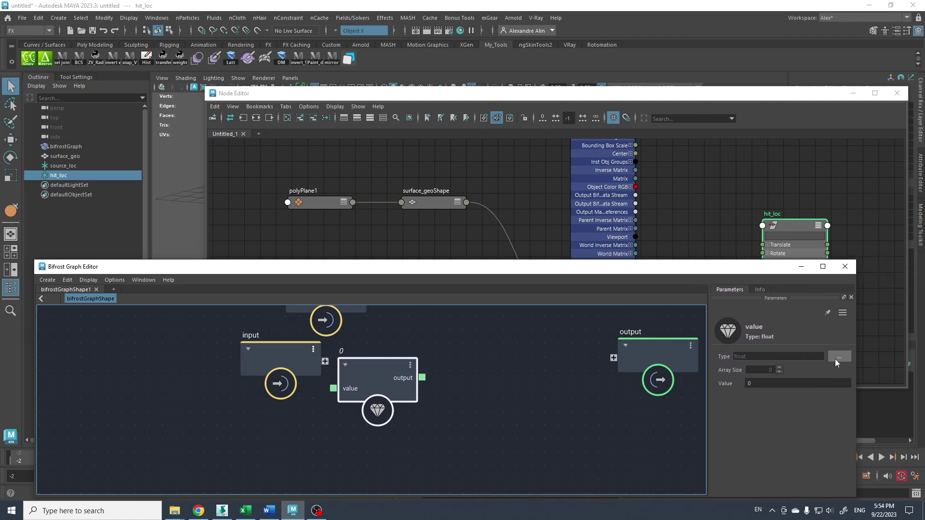
{"action": "left_click", "coordinate": [836, 357]}
{"action": "left_click", "coordinate": [402, 307]}
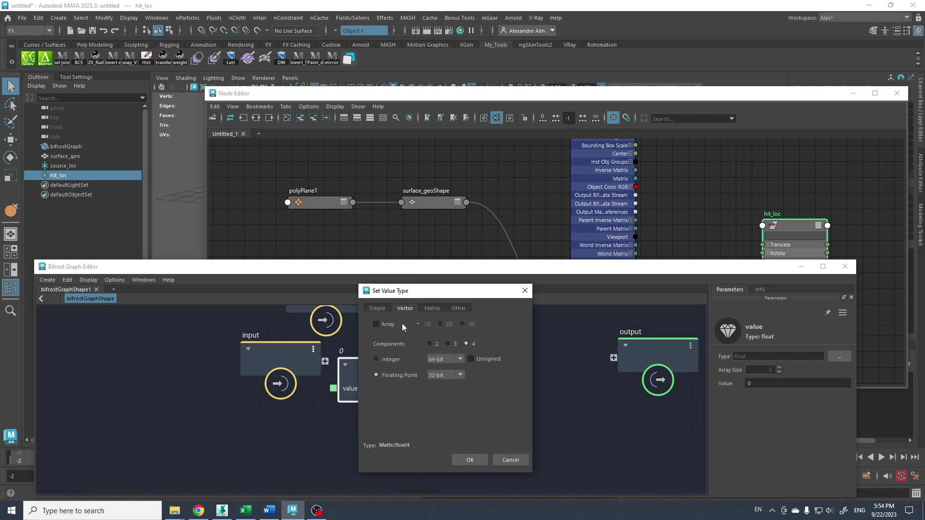
{"action": "left_click", "coordinate": [448, 344]}
{"action": "left_click", "coordinate": [472, 459]}
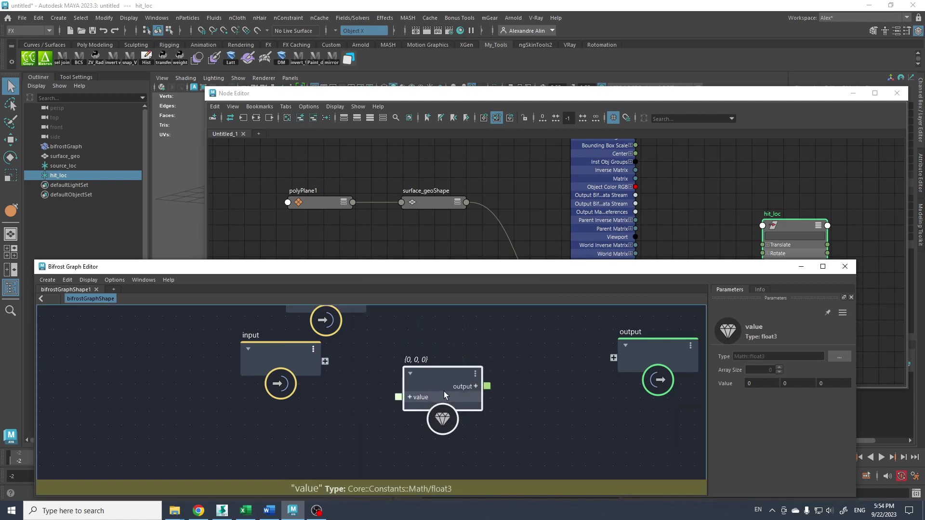
- Link the value node's value to a new port on the input node and rename that port source_loc_pos
{"action": "left_click_drag", "start_coordinate": [366, 379], "coordinate": [325, 361]}
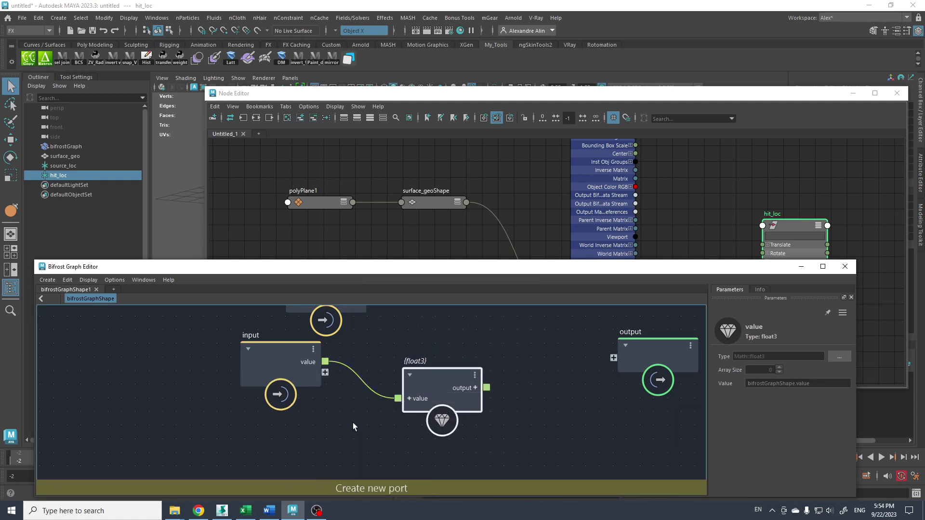
{"action": "left_click", "coordinate": [355, 425]}
{"action": "right_click_drag", "start_coordinate": [543, 403], "coordinate": [498, 374], "text": "alt"}
{"action": "scroll", "coordinate": [499, 374], "scroll_direction": "down", "scroll_amount": 1}
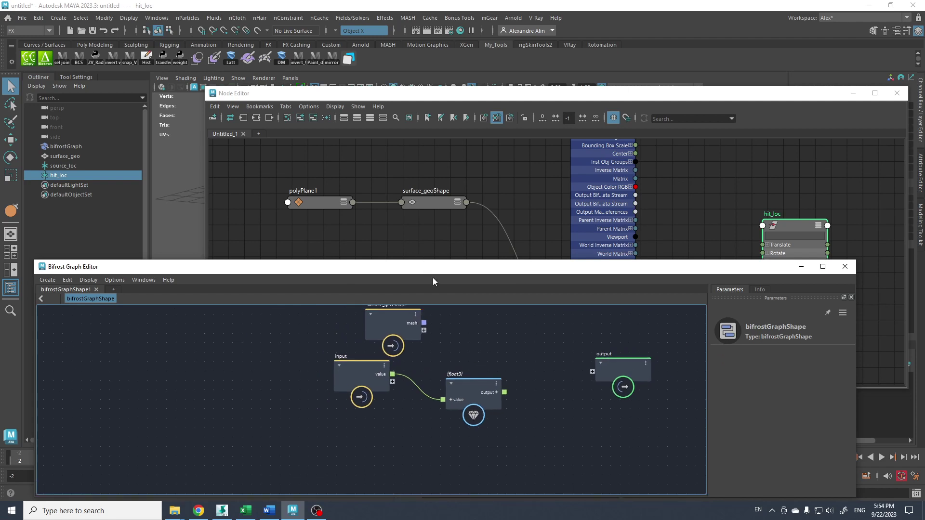
{"action": "right_click", "coordinate": [379, 374]}
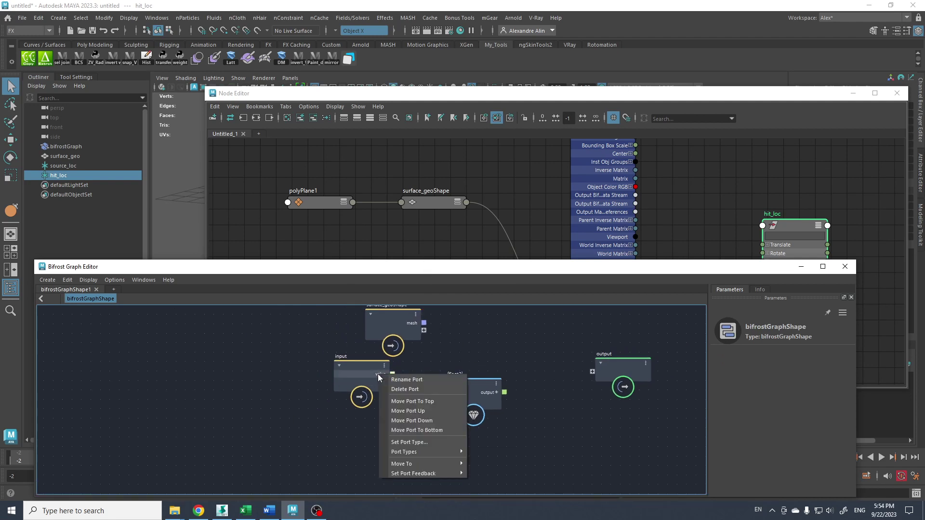
{"action": "left_click", "coordinate": [405, 380]}
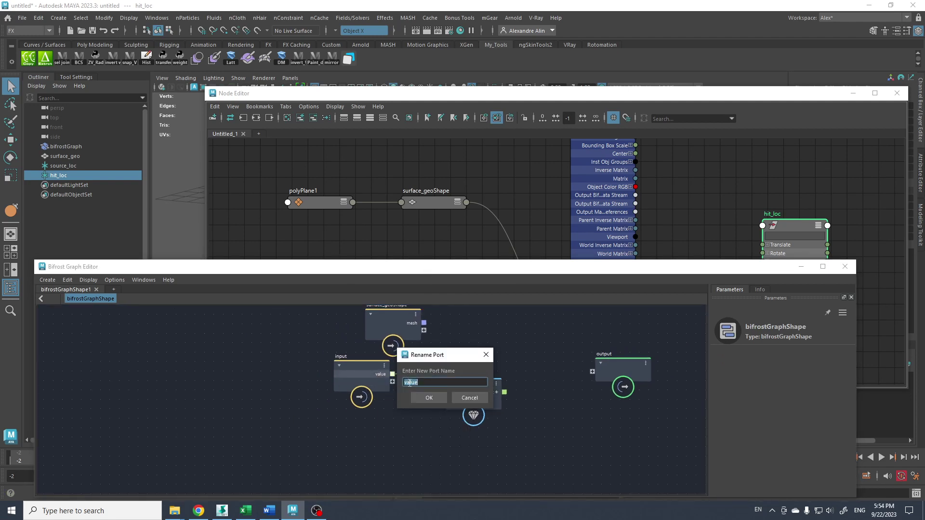
{"action": "type", "text": "source_loc_pos"}
{"action": "left_click", "coordinate": [427, 398]}
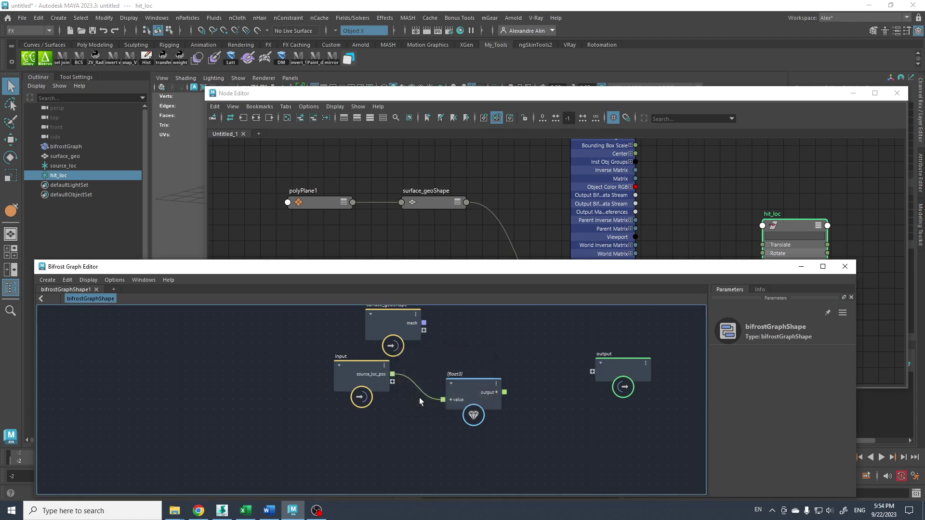
- Connect source_loc's Translate to the Source Loc Pos input of bifrostGraphShape in the Node Editor
{"action": "left_click_drag", "start_coordinate": [370, 271], "coordinate": [361, 425]}
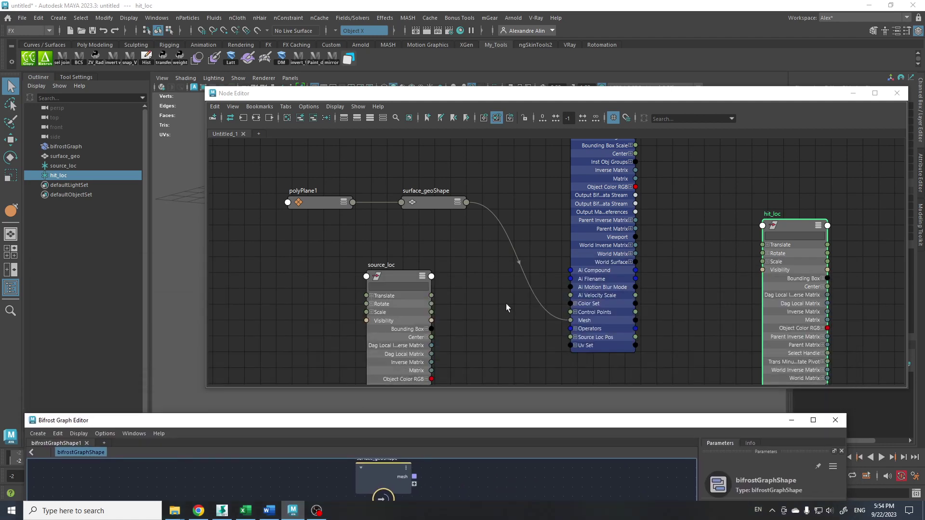
{"action": "middle_click_drag", "start_coordinate": [506, 304], "coordinate": [441, 245], "text": "alt"}
{"action": "scroll", "coordinate": [441, 245], "scroll_direction": "up", "scroll_amount": 3}
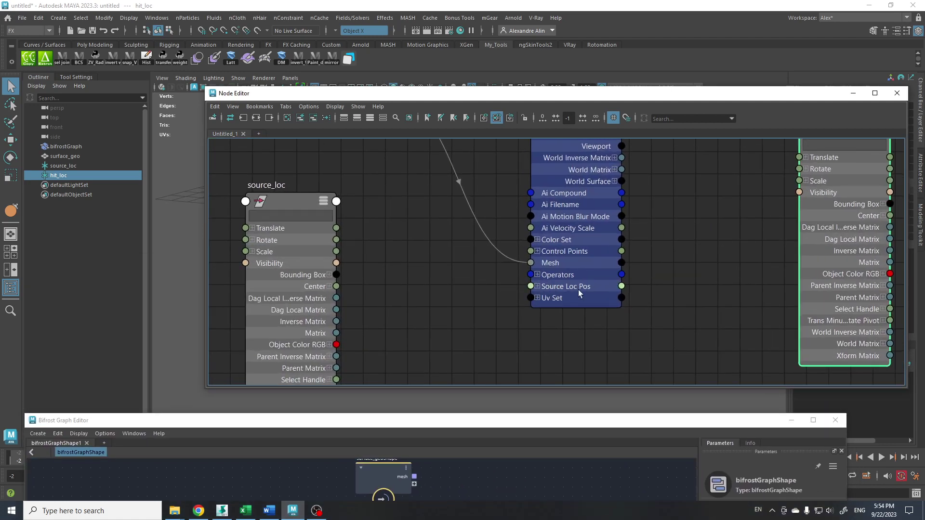
{"action": "right_click_drag", "start_coordinate": [578, 290], "coordinate": [468, 302], "text": "alt"}
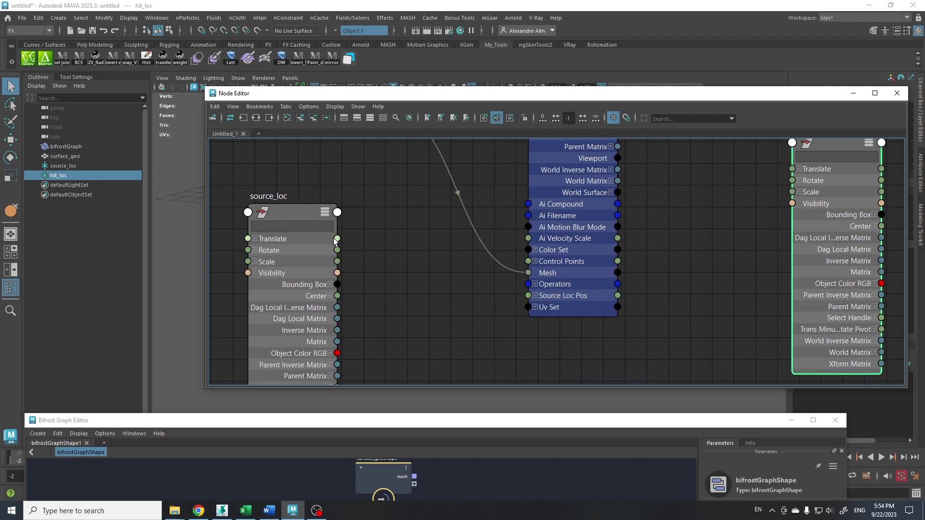
{"action": "left_click_drag", "start_coordinate": [336, 238], "coordinate": [532, 295]}
{"action": "left_click", "coordinate": [423, 327]}
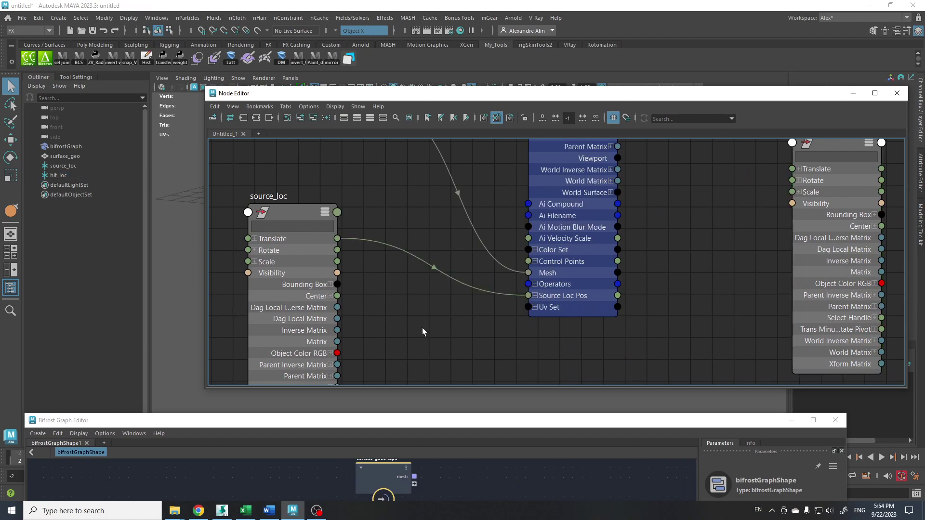
{"action": "key", "text": "a"}
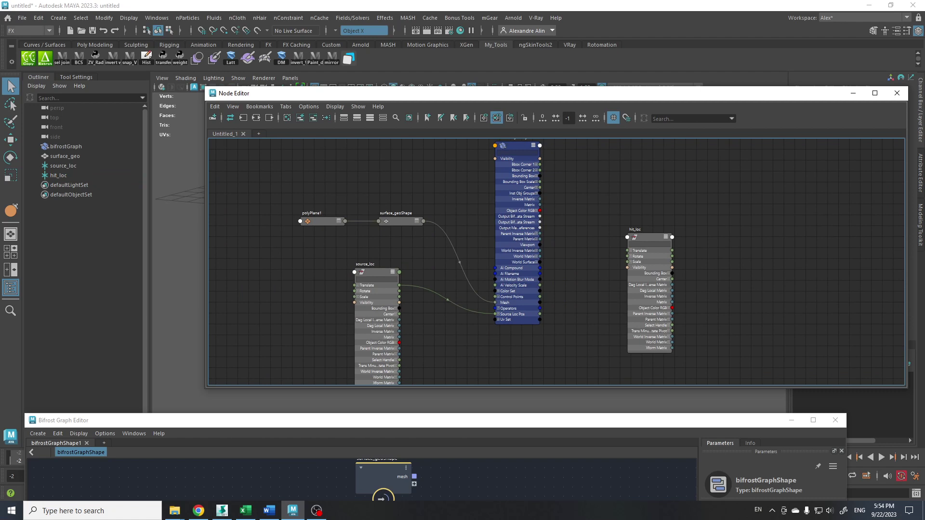
- Add a second value node near the output node in the Bifrost graph and make it a 3-component floating-point vector
{"action": "left_click_drag", "start_coordinate": [317, 422], "coordinate": [349, 316]}
{"action": "left_click_drag", "start_coordinate": [569, 321], "coordinate": [555, 245]}
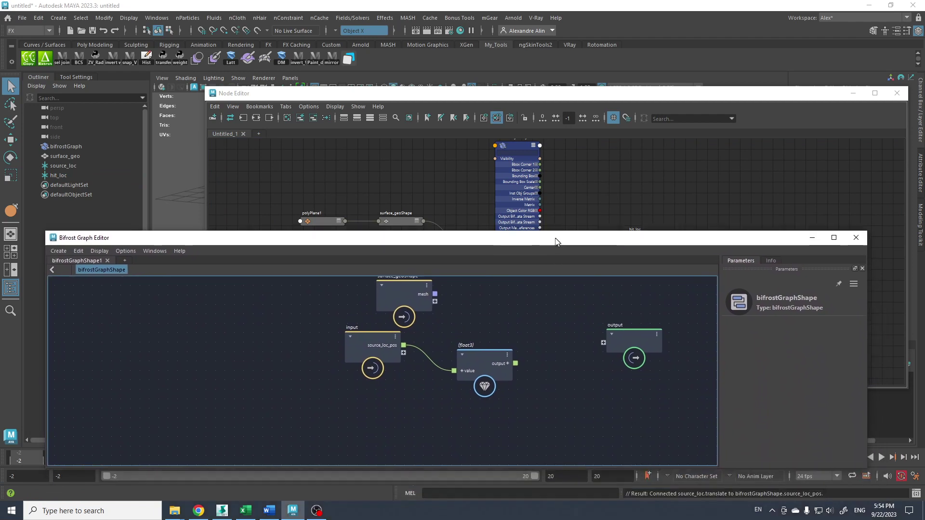
{"action": "scroll", "coordinate": [605, 367], "scroll_direction": "up", "scroll_amount": 4}
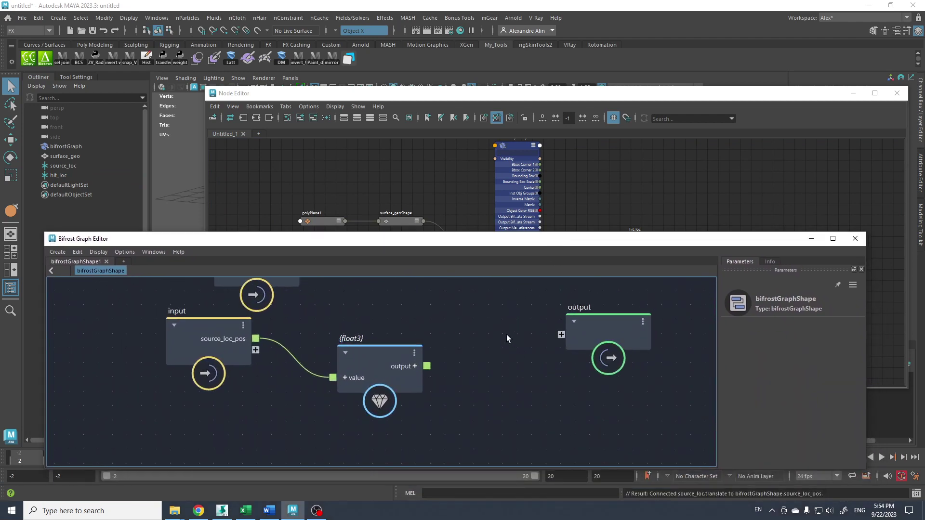
{"action": "key", "text": "Tab"}
{"action": "type", "text": "va"}
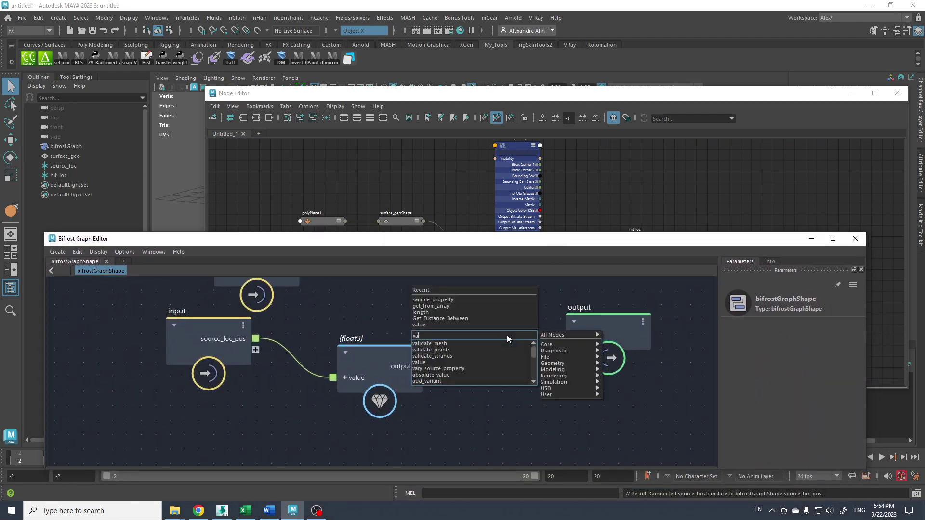
{"action": "type", "text": "lue"}
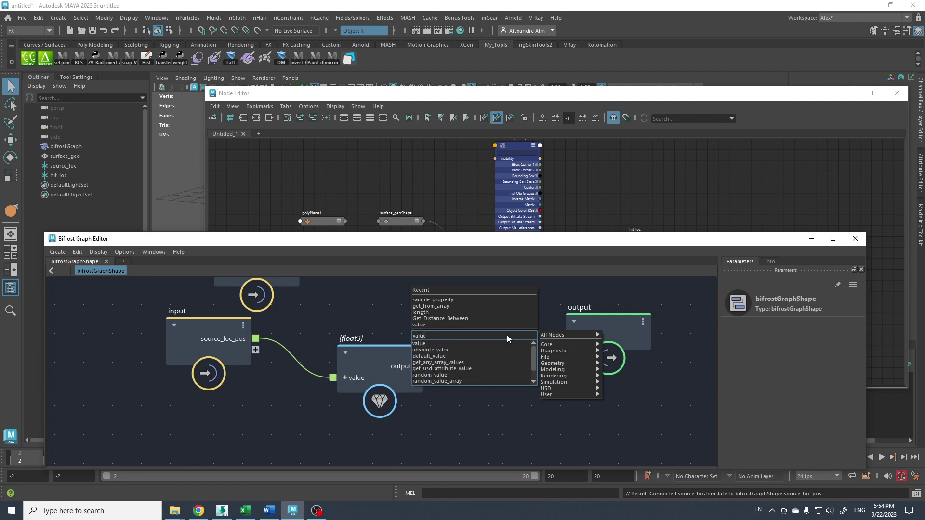
{"action": "left_click", "coordinate": [499, 343]}
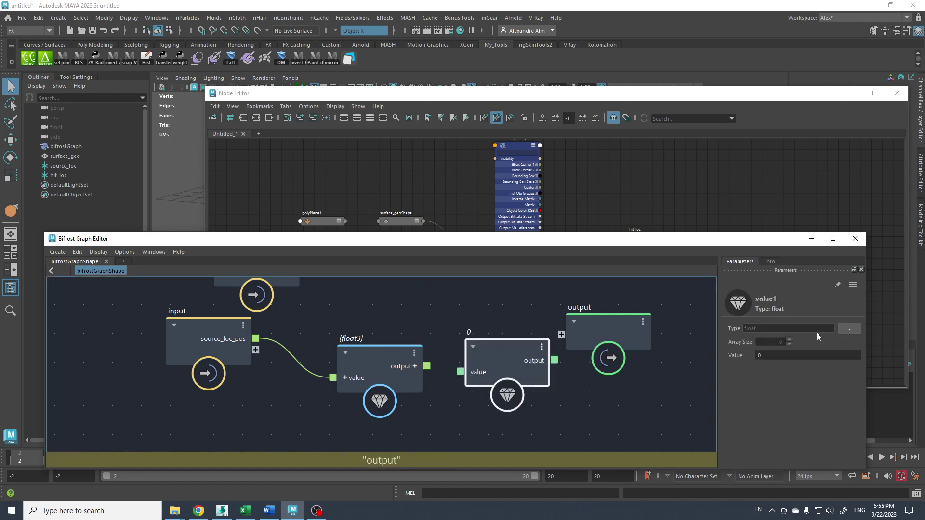
{"action": "left_click", "coordinate": [848, 329]}
{"action": "left_click", "coordinate": [416, 280]}
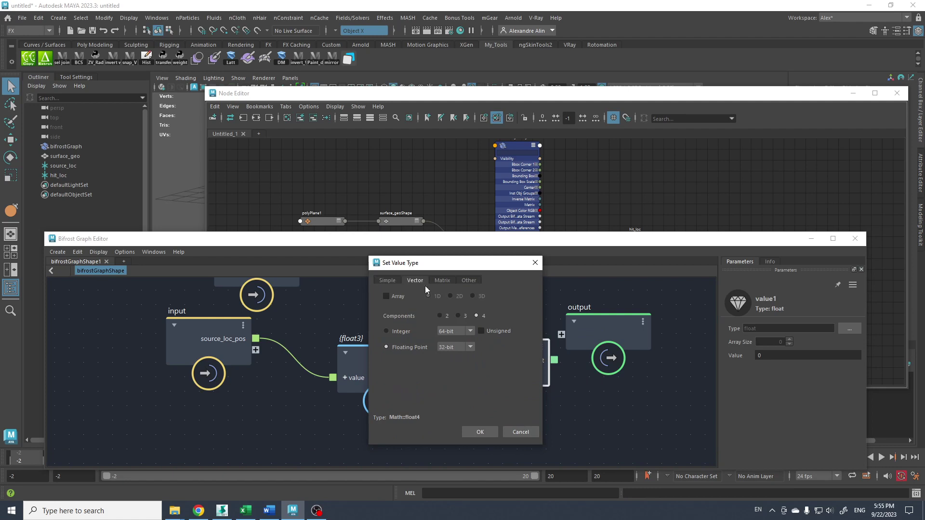
{"action": "left_click", "coordinate": [480, 433]}
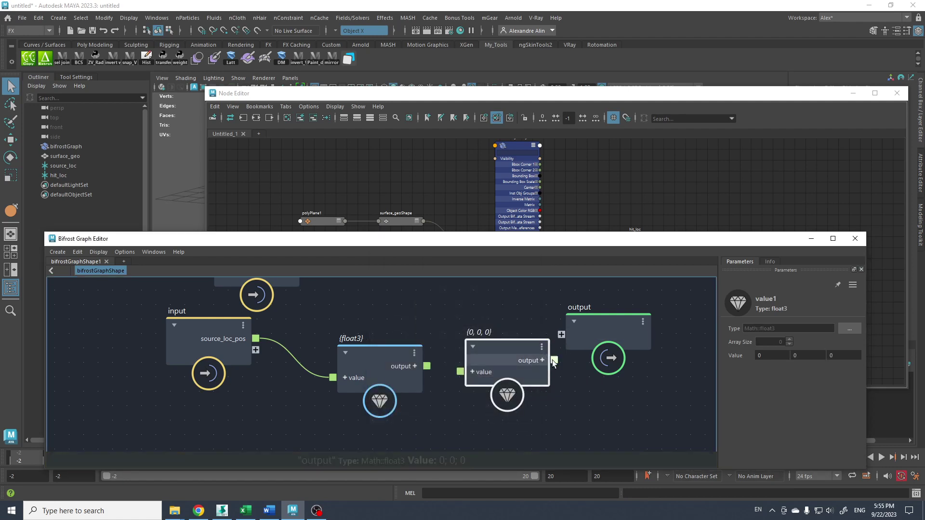
- Create an output port from the second value node, delete that node and rename the port hit_loc_pos
{"action": "left_click_drag", "start_coordinate": [553, 360], "coordinate": [569, 334]}
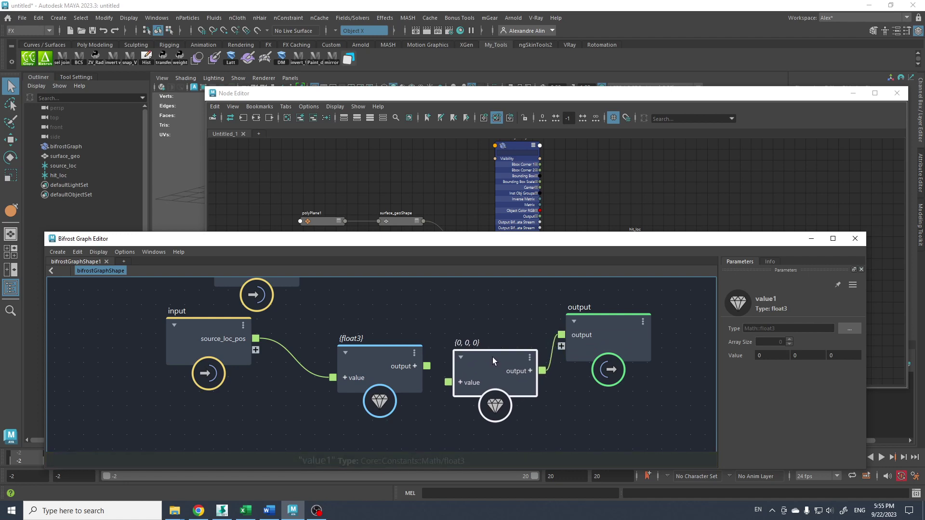
{"action": "key", "text": "Delete"}
{"action": "right_click", "coordinate": [575, 336]}
{"action": "left_click", "coordinate": [585, 343]}
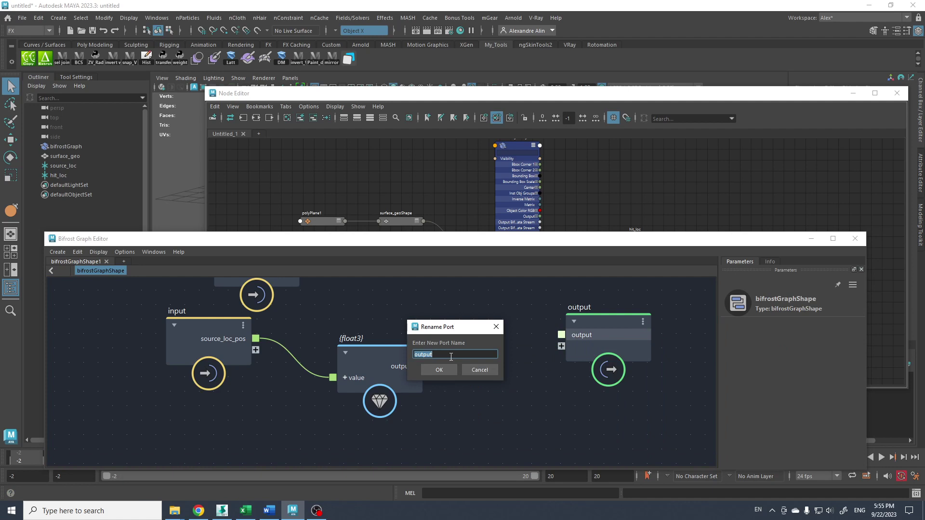
{"action": "type", "text": "hit_loc_pos"}
{"action": "left_click", "coordinate": [437, 370]}
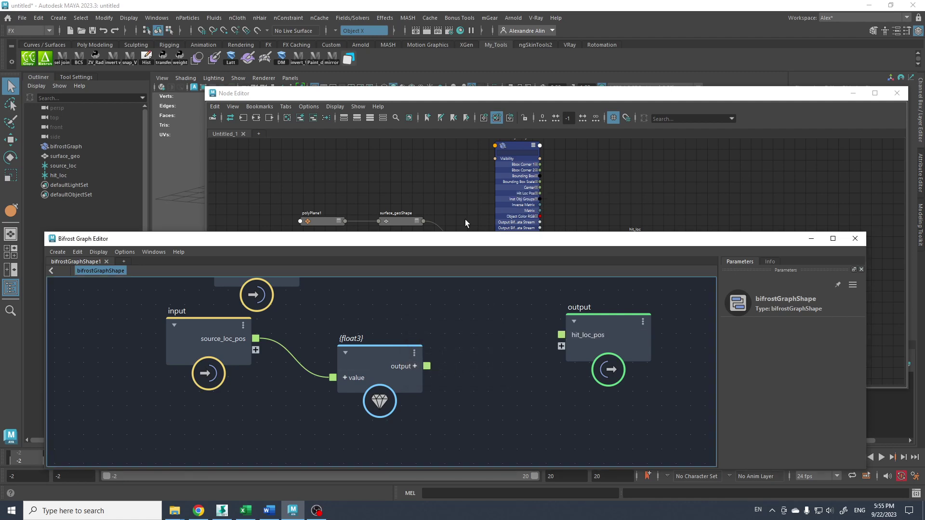
- Move hit_loc closer to bifrostGraphShape in the Node Editor and connect Hit Loc Pos to hit_loc's Translate
{"action": "left_click_drag", "start_coordinate": [482, 239], "coordinate": [480, 358]}
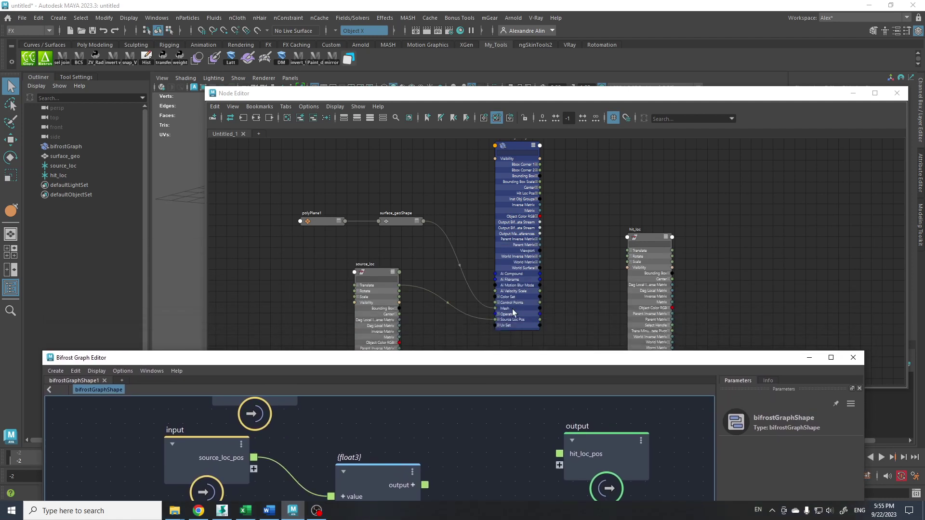
{"action": "right_click_drag", "start_coordinate": [614, 265], "coordinate": [613, 269], "text": "alt"}
{"action": "middle_click_drag", "start_coordinate": [560, 259], "coordinate": [541, 291], "text": "alt"}
{"action": "right_click_drag", "start_coordinate": [536, 253], "coordinate": [592, 288], "text": "alt"}
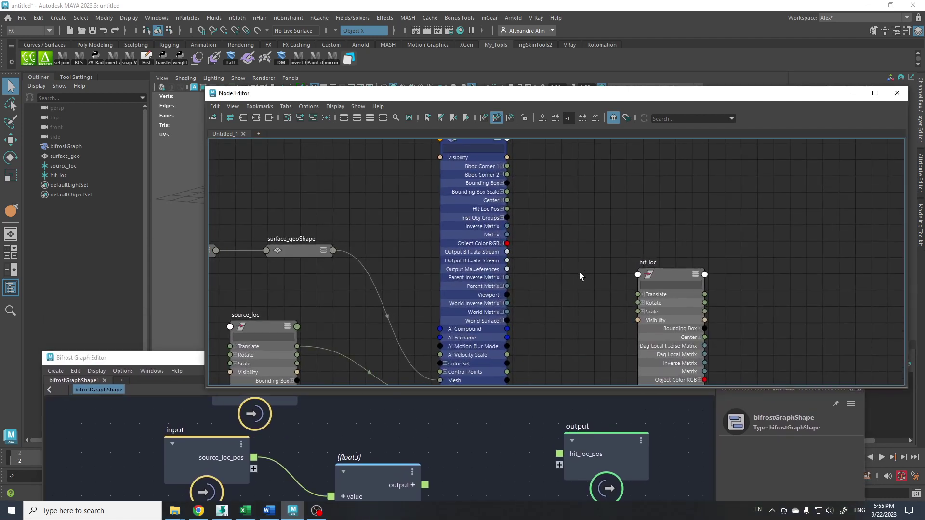
{"action": "middle_click_drag", "start_coordinate": [551, 262], "coordinate": [530, 207], "text": "alt"}
{"action": "left_click_drag", "start_coordinate": [632, 217], "coordinate": [602, 160]}
{"action": "middle_click_drag", "start_coordinate": [537, 173], "coordinate": [537, 185], "text": "alt"}
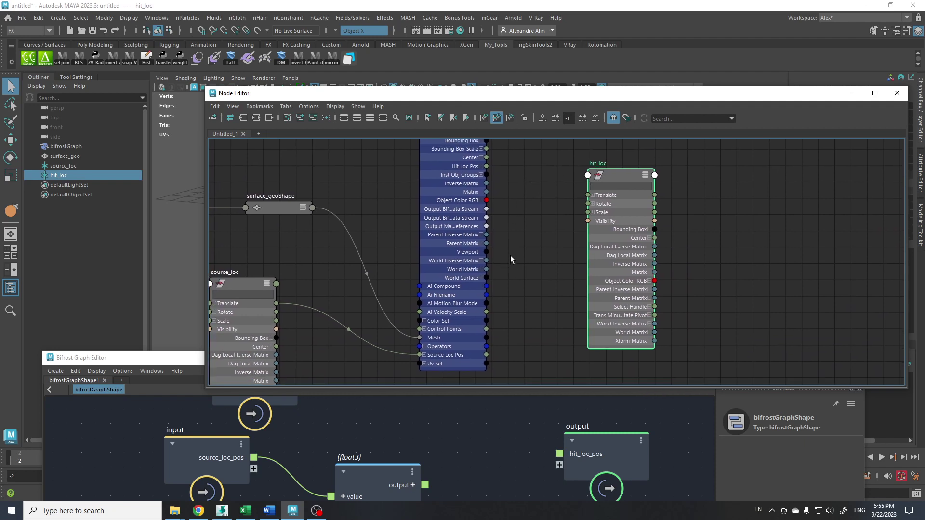
{"action": "middle_click_drag", "start_coordinate": [510, 229], "coordinate": [514, 303], "text": "alt"}
{"action": "right_click_drag", "start_coordinate": [513, 292], "coordinate": [524, 290], "text": "alt"}
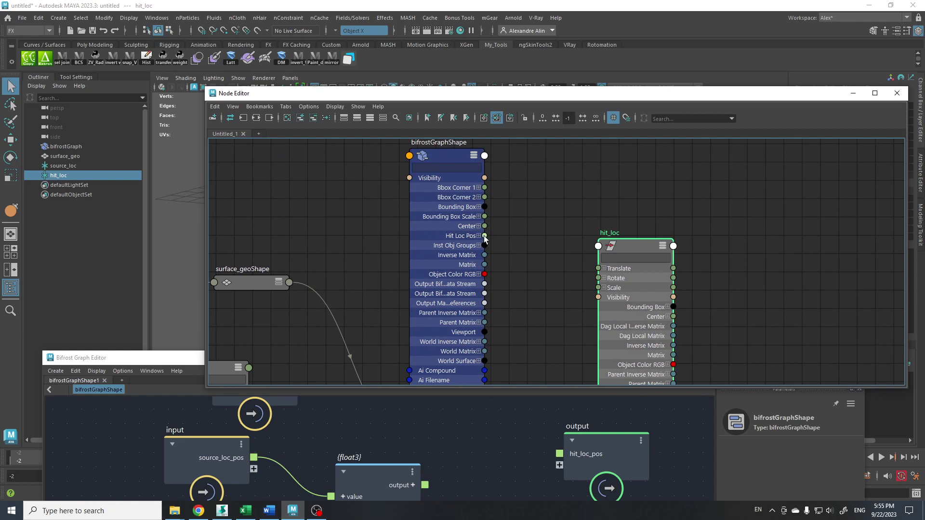
{"action": "left_click_drag", "start_coordinate": [485, 235], "coordinate": [598, 268]}
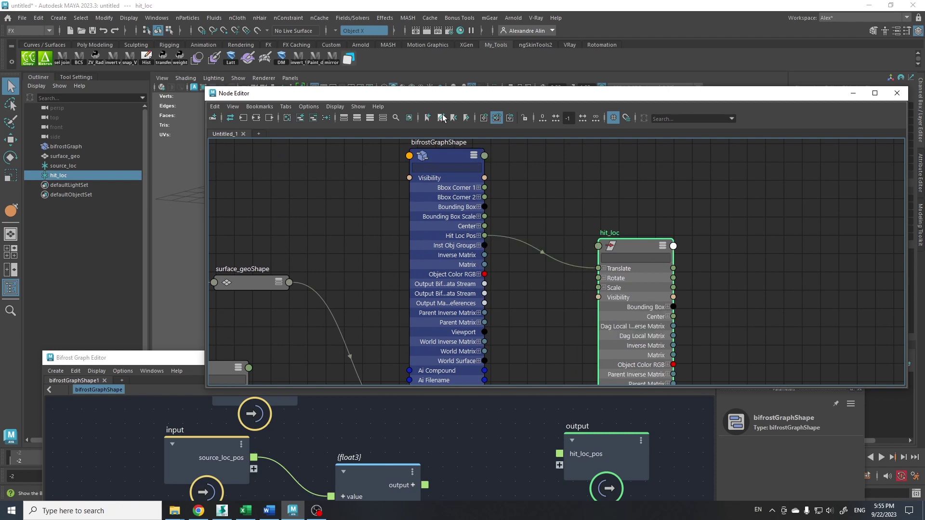
- Close the Node Editor, then move the Bifrost Graph Editor below the viewport's locators and widen it
{"action": "left_click_drag", "start_coordinate": [459, 94], "coordinate": [382, 96]}
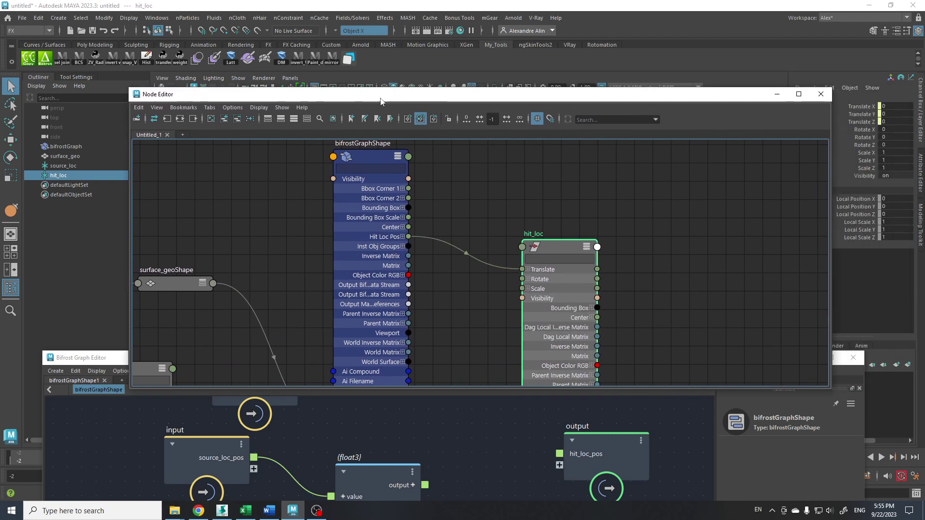
{"action": "left_click", "coordinate": [820, 94]}
{"action": "left_click_drag", "start_coordinate": [476, 361], "coordinate": [439, 252]}
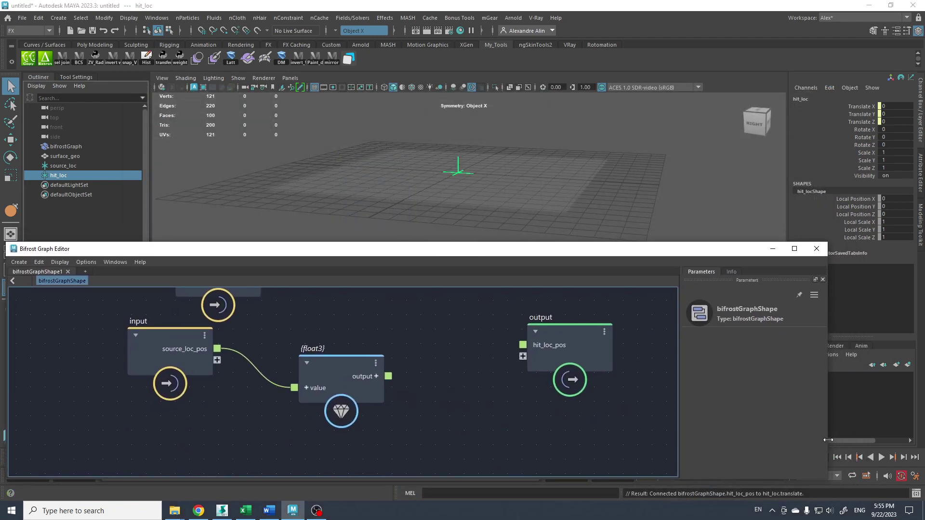
{"action": "left_click_drag", "start_coordinate": [827, 446], "coordinate": [892, 447]}
- Delete the remaining float3 value node linked to source_loc_pos from the Bifrost graph
{"action": "scroll", "coordinate": [475, 392], "scroll_direction": "down", "scroll_amount": 2}
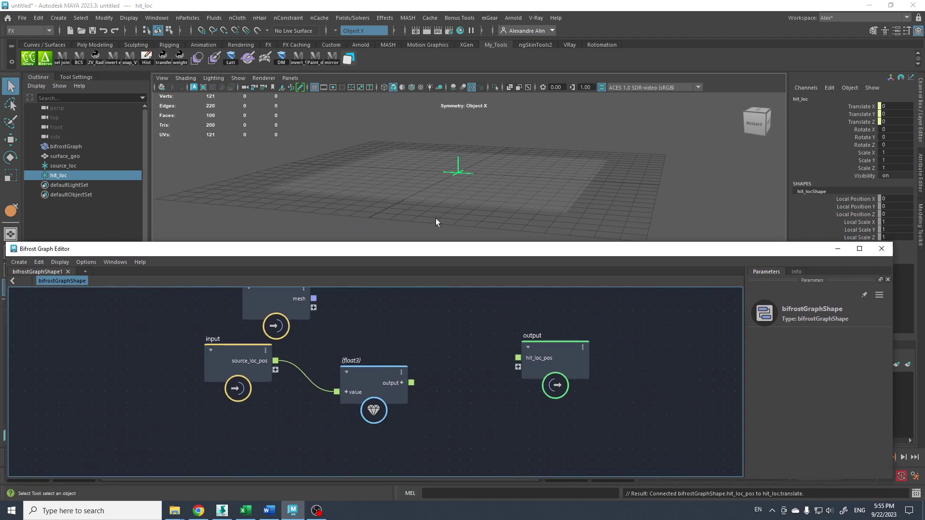
{"action": "left_click_drag", "start_coordinate": [433, 221], "coordinate": [388, 194], "text": "alt"}
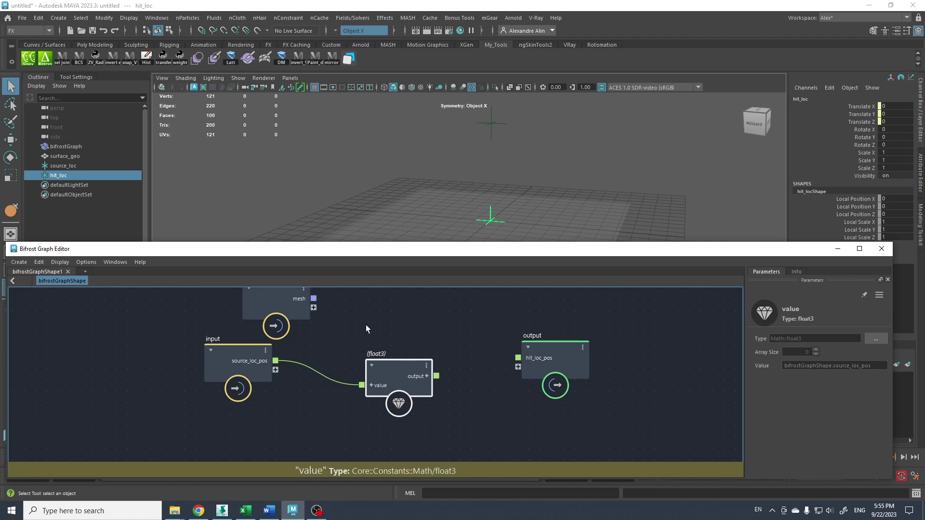
{"action": "left_click_drag", "start_coordinate": [365, 325], "coordinate": [434, 362]}
{"action": "key", "text": "Delete"}
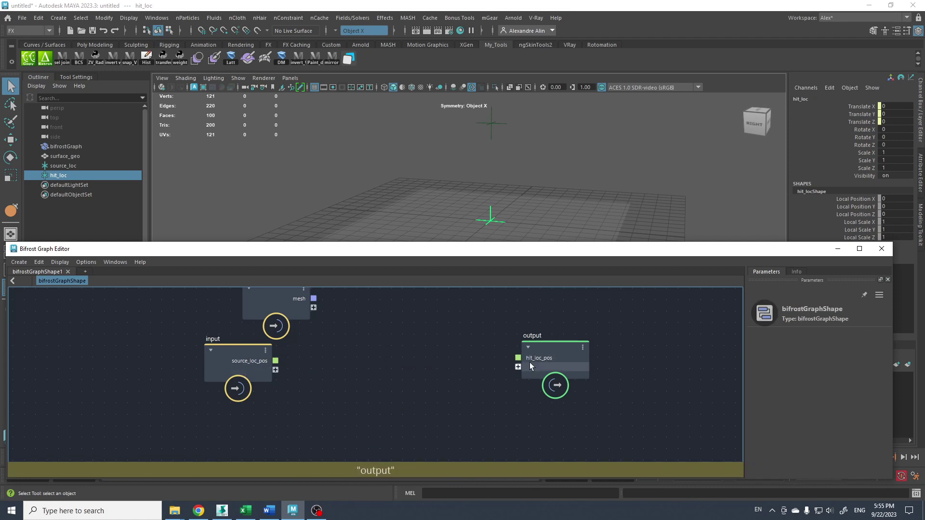
- Move the surface_geoShape input node up and left so it sits directly above the source_loc_pos input node
{"action": "middle_click_drag", "start_coordinate": [396, 350], "coordinate": [438, 374], "text": "alt"}
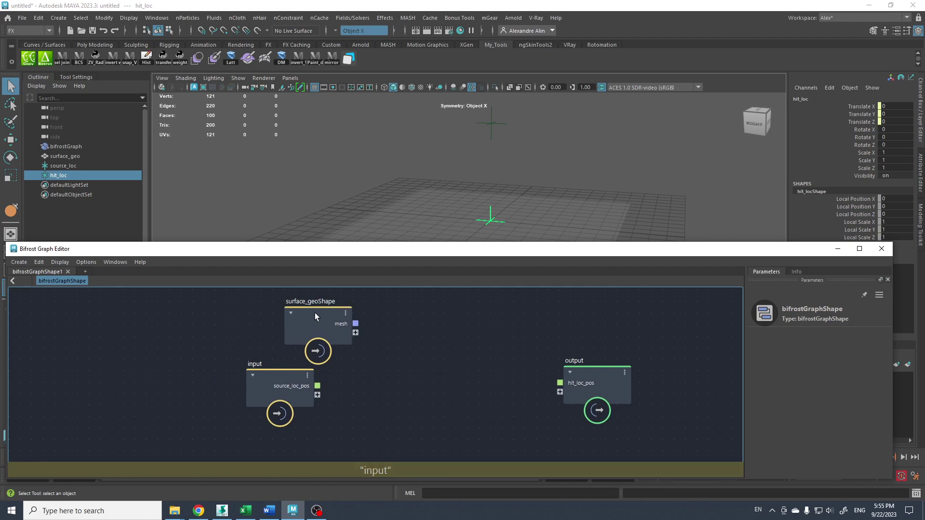
{"action": "left_click_drag", "start_coordinate": [315, 316], "coordinate": [275, 306]}
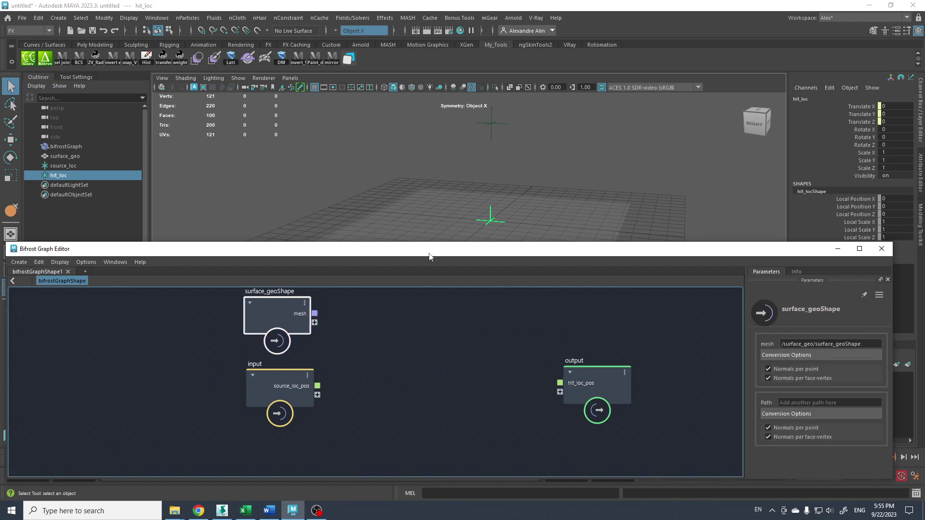
{"action": "middle_click_drag", "start_coordinate": [449, 186], "coordinate": [432, 196], "text": "alt"}
{"action": "left_click_drag", "start_coordinate": [443, 134], "coordinate": [466, 132]}
{"action": "key", "text": "w"}
{"action": "key", "text": "ctrl+z"}
{"action": "left_click", "coordinate": [375, 178]}
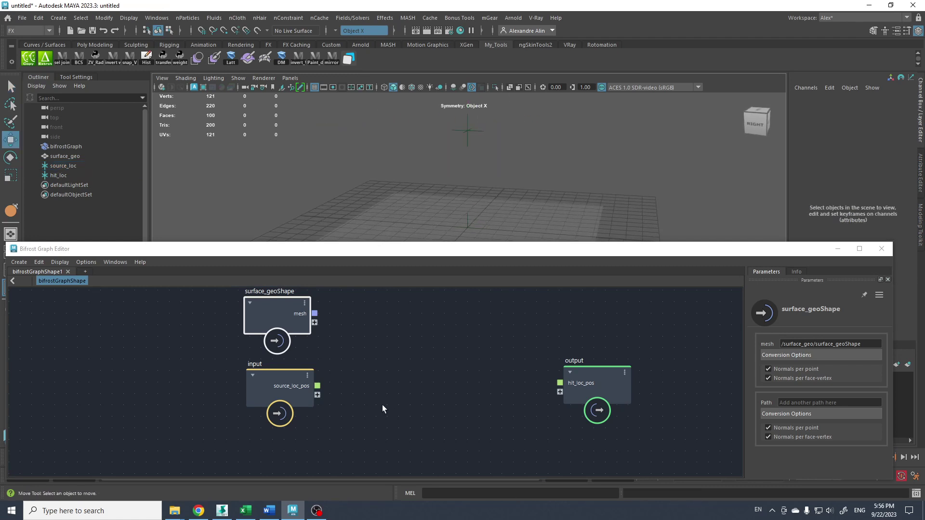
- Add a get_raycast_locations node to the graph and place it to the right of the two input nodes
{"action": "middle_click_drag", "start_coordinate": [372, 370], "coordinate": [413, 378], "text": "alt"}
{"action": "right_click_drag", "start_coordinate": [413, 378], "coordinate": [390, 374], "text": "alt"}
{"action": "left_click", "coordinate": [392, 360]}
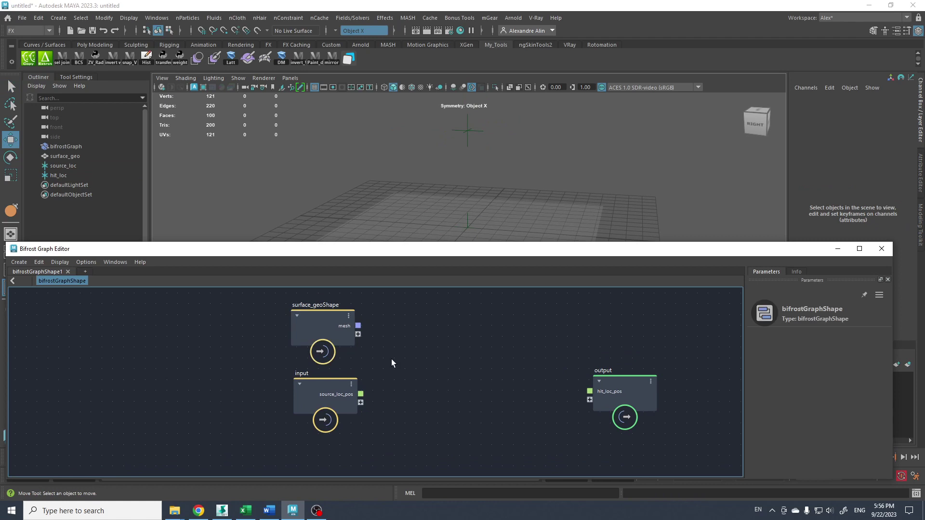
{"action": "key", "text": "Tab"}
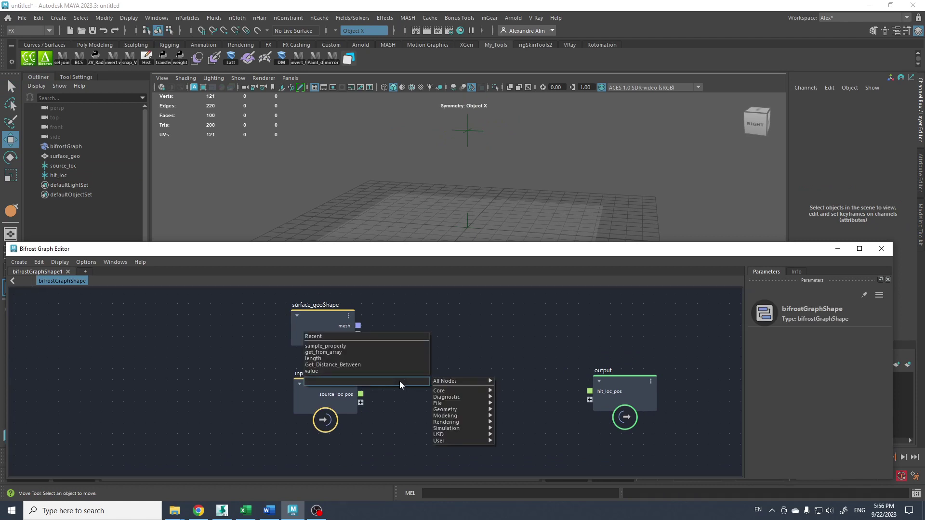
{"action": "type", "text": "get"}
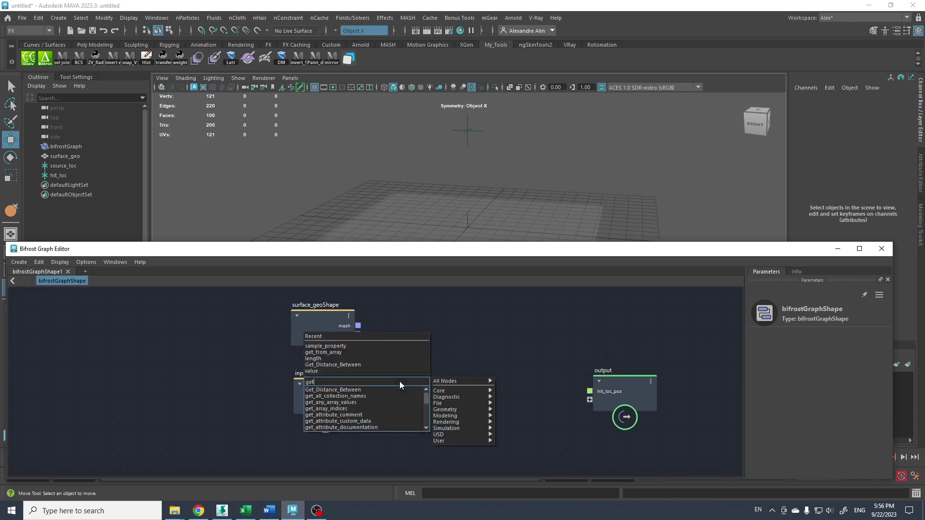
{"action": "type", "text": "_ra"}
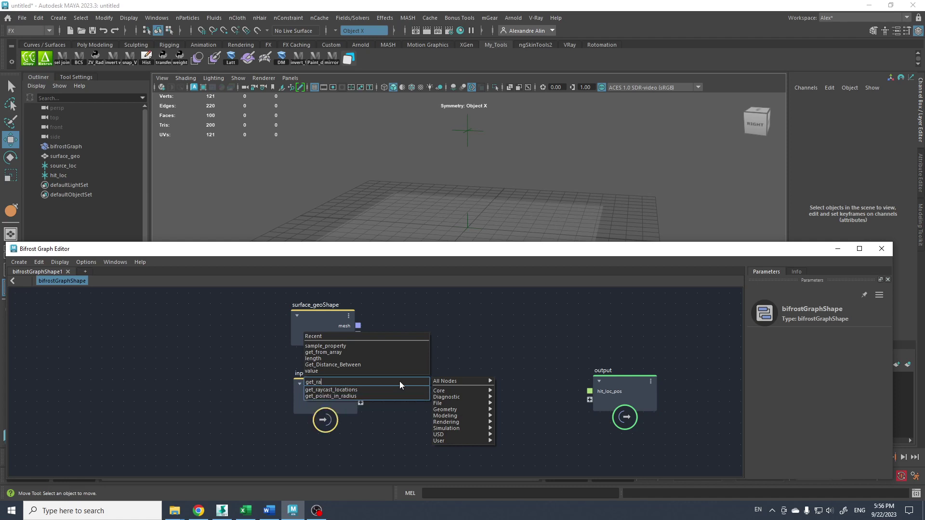
{"action": "left_click", "coordinate": [337, 390]}
{"action": "left_click_drag", "start_coordinate": [396, 407], "coordinate": [447, 320]}
{"action": "left_click", "coordinate": [386, 333]}
{"action": "scroll", "coordinate": [406, 345], "scroll_direction": "up", "scroll_amount": 2}
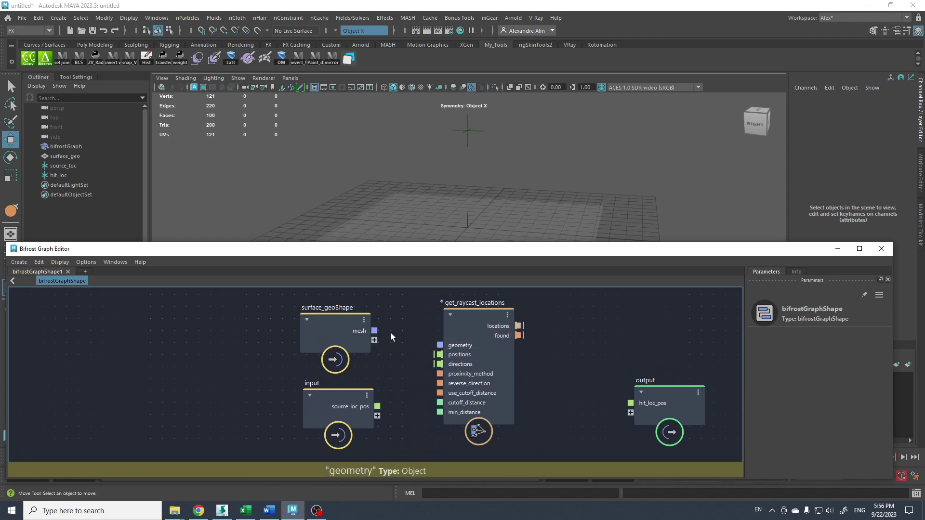
- Connect the mesh output of surface_geoShape to the geometry input of get_raycast_locations
{"action": "left_click_drag", "start_coordinate": [347, 318], "coordinate": [439, 345]}
{"action": "left_click", "coordinate": [395, 354]}
{"action": "middle_click_drag", "start_coordinate": [392, 356], "coordinate": [403, 338], "text": "alt"}
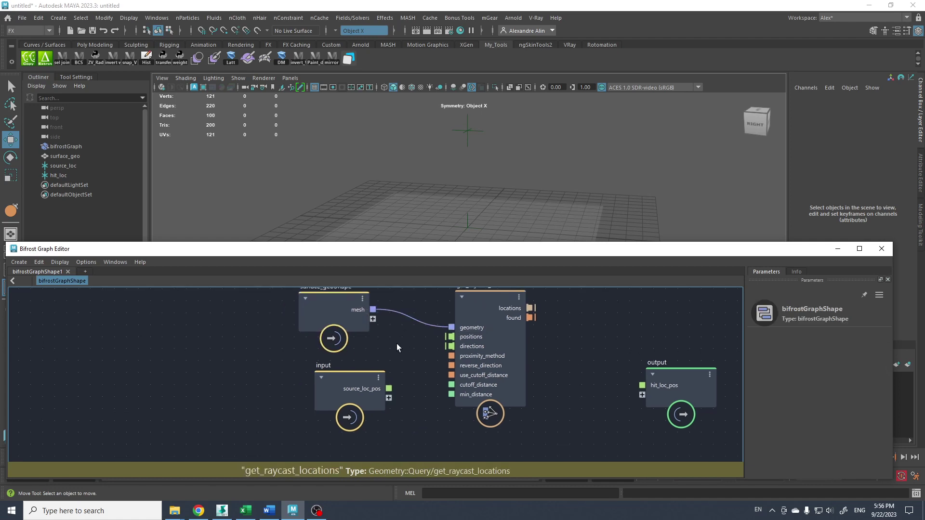
{"action": "scroll", "coordinate": [401, 346], "scroll_direction": "up", "scroll_amount": 1}
{"action": "right_click", "coordinate": [455, 350]}
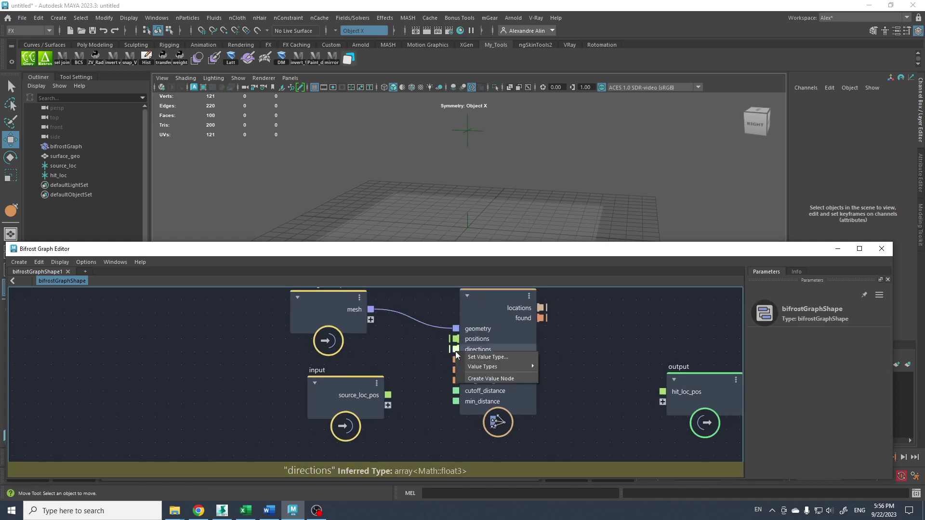
{"action": "left_click", "coordinate": [426, 344]}
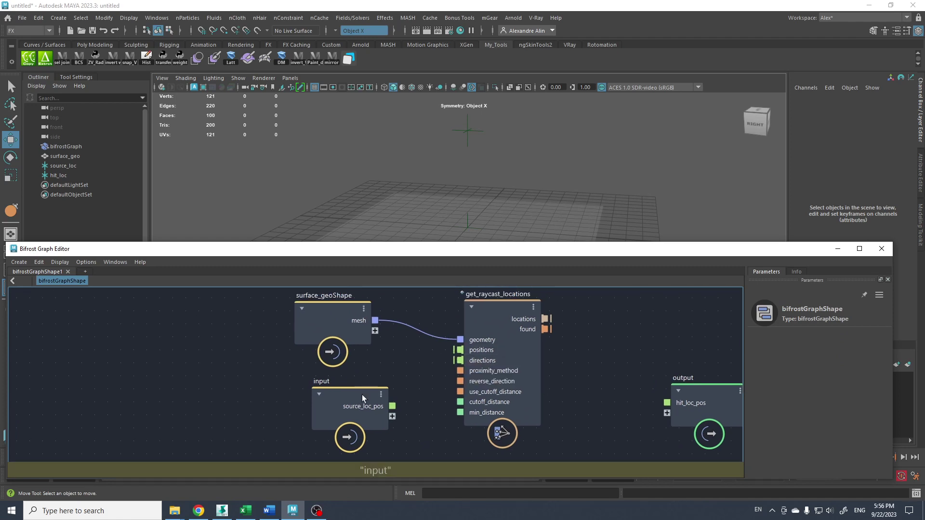
- Shift the input node left and connect source_loc_pos to the positions input of get_raycast_locations
{"action": "left_click_drag", "start_coordinate": [363, 394], "coordinate": [310, 387]}
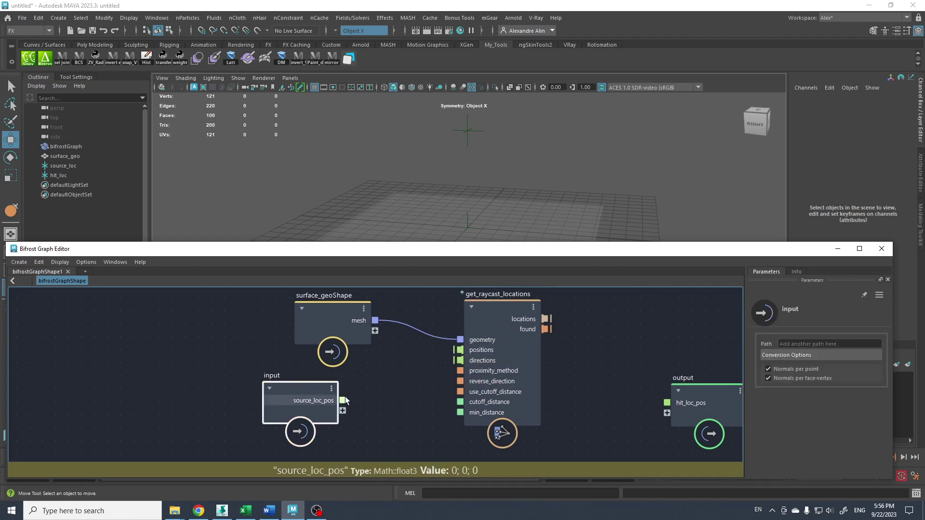
{"action": "left_click_drag", "start_coordinate": [342, 400], "coordinate": [459, 350]}
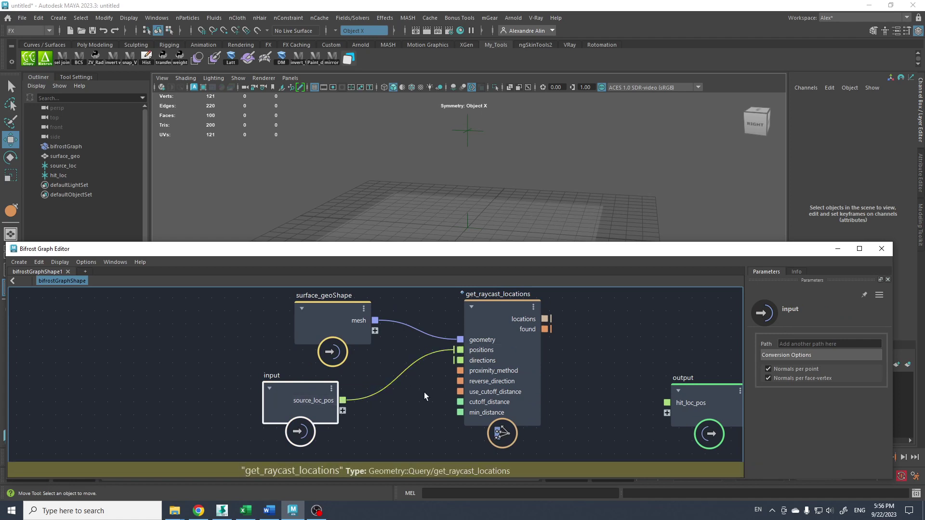
{"action": "left_click", "coordinate": [409, 404]}
{"action": "middle_click_drag", "start_coordinate": [409, 403], "coordinate": [377, 394]}
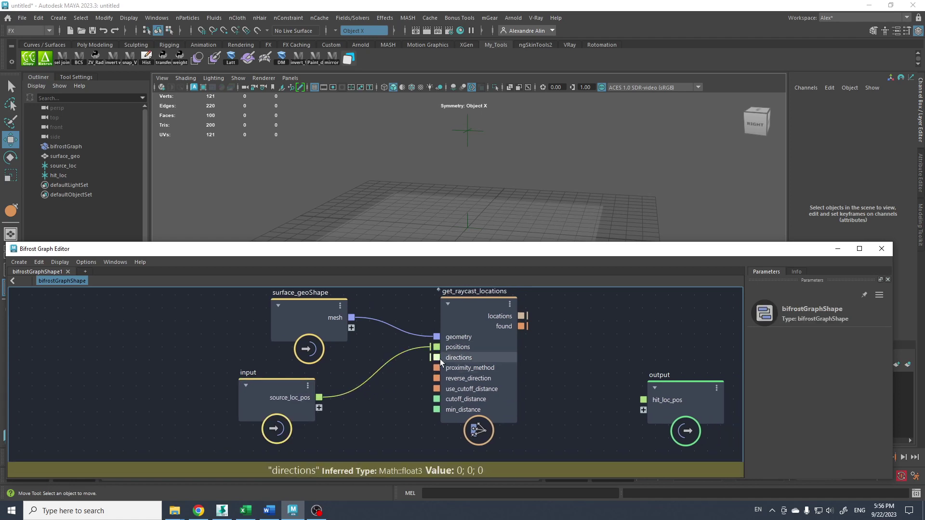
- Set the Directions of get_raycast_locations to 0, -1, 0 so the ray points straight down
{"action": "left_click", "coordinate": [459, 358]}
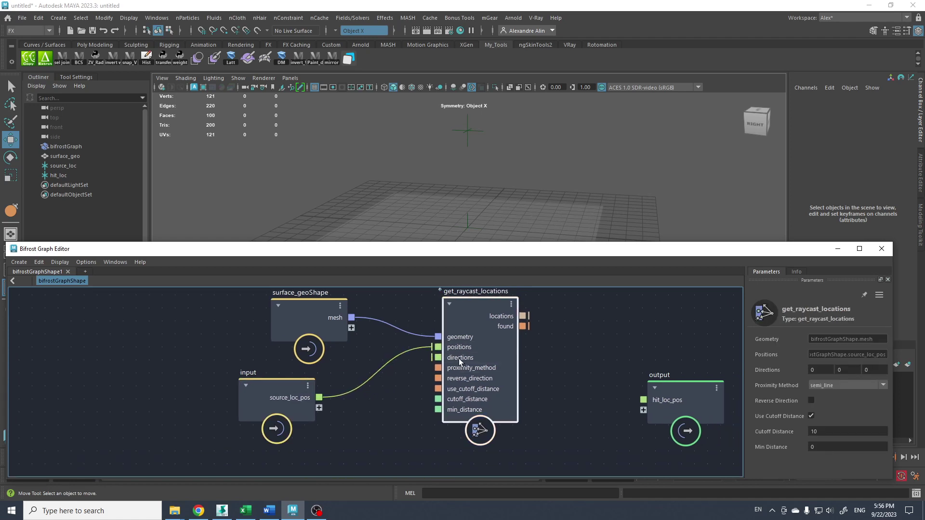
{"action": "left_click", "coordinate": [843, 370]}
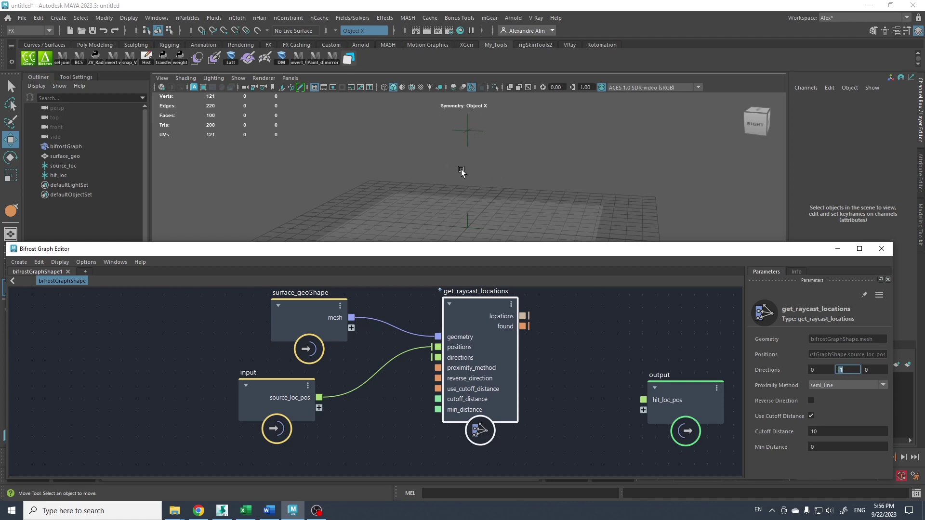
{"action": "left_click_drag", "start_coordinate": [461, 170], "coordinate": [489, 187], "text": "alt"}
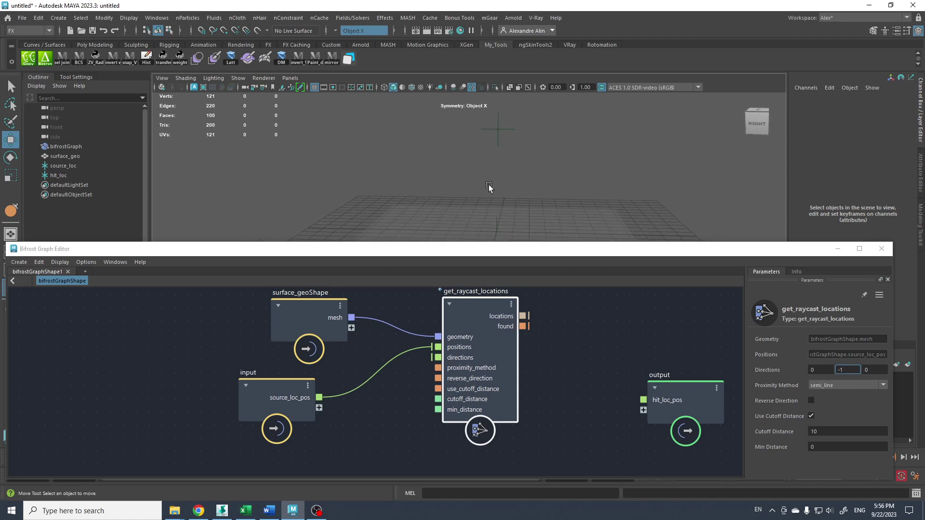
- Move the output node farther right and add a sample_property node between get_raycast_locations and output
{"action": "left_click", "coordinate": [559, 346]}
{"action": "middle_click_drag", "start_coordinate": [557, 345], "coordinate": [468, 347]}
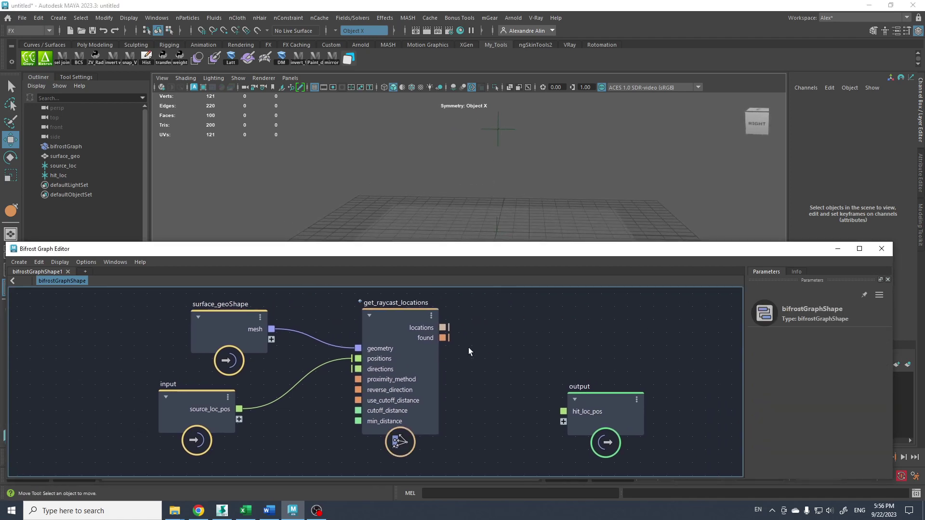
{"action": "left_click_drag", "start_coordinate": [591, 383], "coordinate": [635, 376]}
{"action": "left_click", "coordinate": [469, 325]}
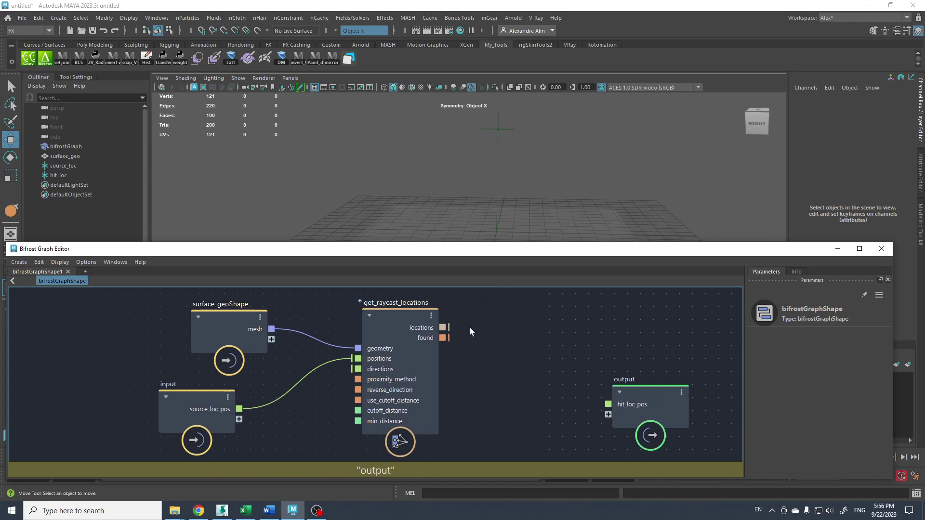
{"action": "key", "text": "Tab"}
{"action": "type", "text": "sam"}
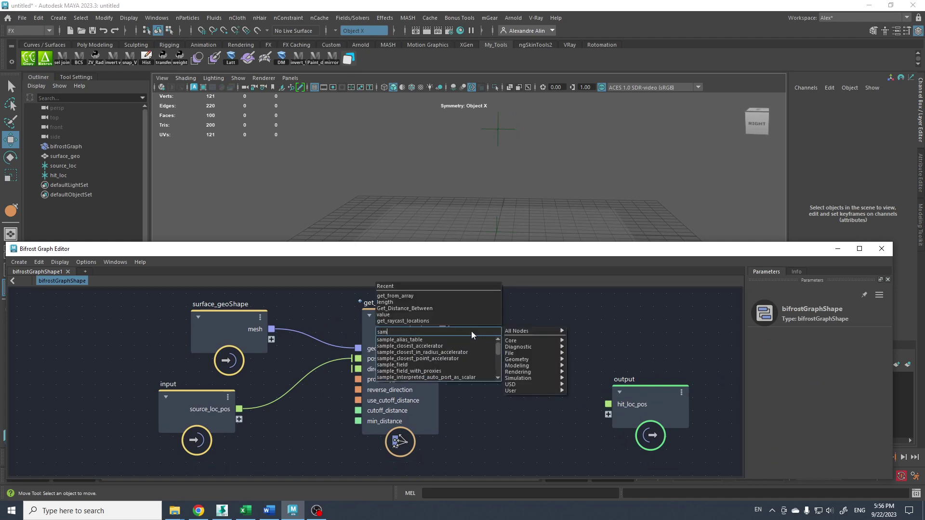
{"action": "type", "text": "ple_pro"}
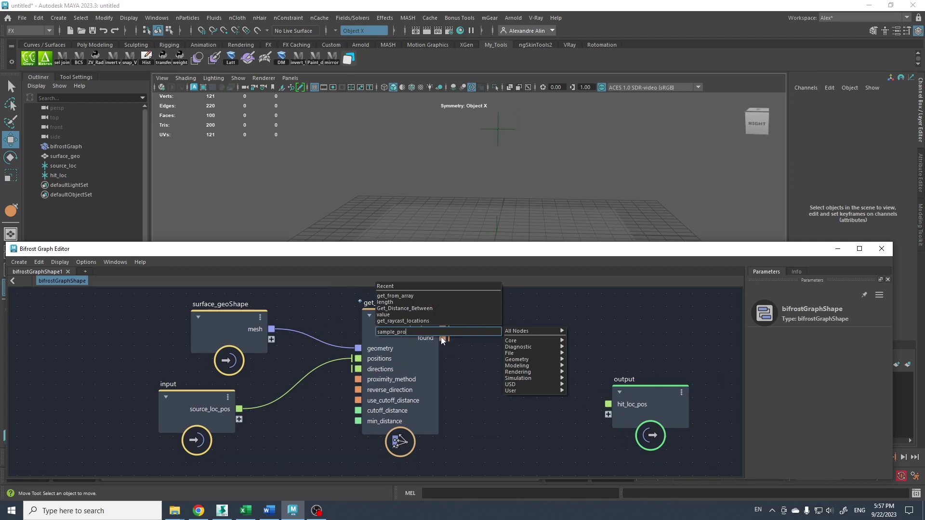
{"action": "key", "text": "Return"}
{"action": "left_click_drag", "start_coordinate": [484, 356], "coordinate": [533, 330]}
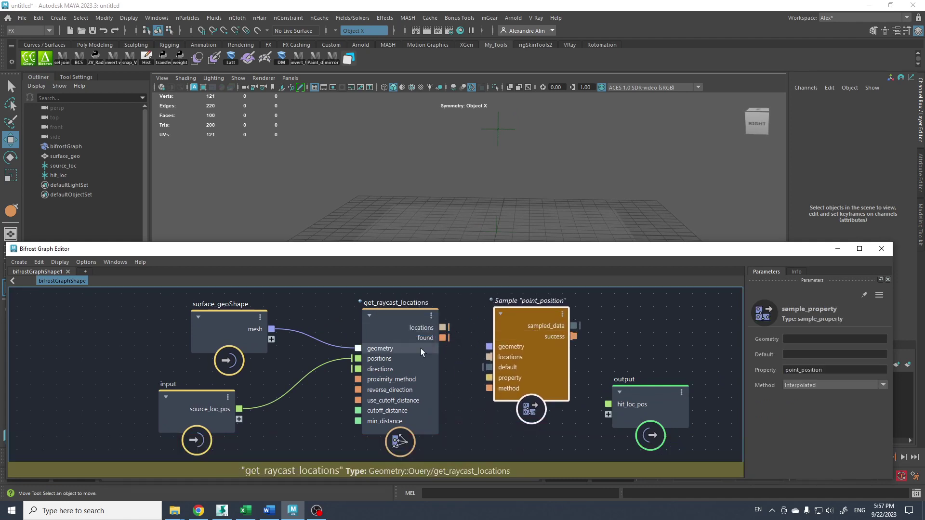
- Connect the mesh output of surface_geoShape to the geometry input of the sample_property node
{"action": "left_click_drag", "start_coordinate": [271, 329], "coordinate": [489, 347]}
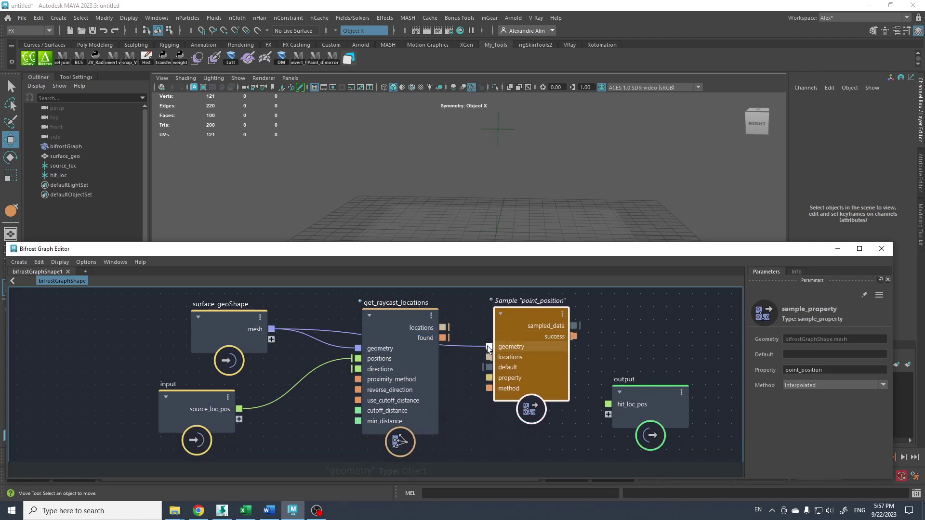
{"action": "left_click", "coordinate": [462, 323]}
{"action": "scroll", "coordinate": [453, 328], "scroll_direction": "down", "scroll_amount": 2}
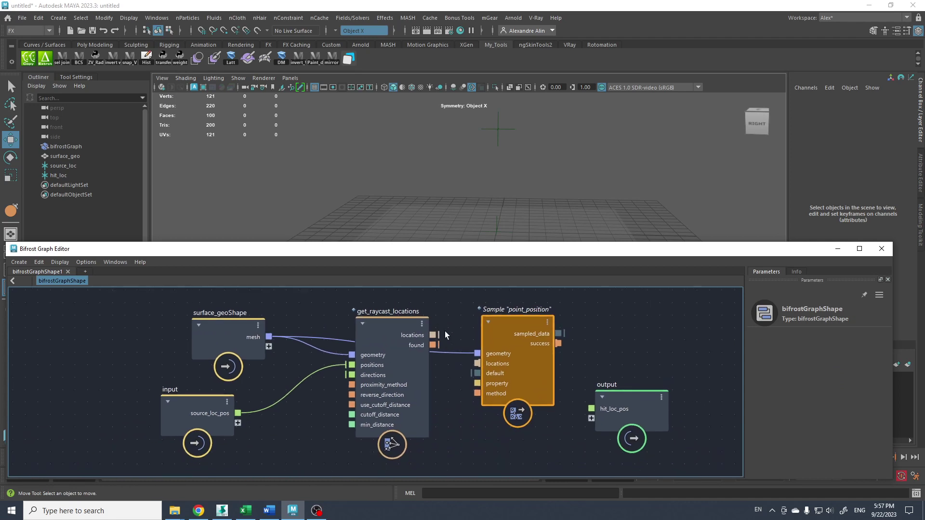
- Set the value type of sample_property's default port to Math::float3 and nudge the node up and right
{"action": "right_click", "coordinate": [476, 373]}
{"action": "mouse_move", "coordinate": [497, 391]}
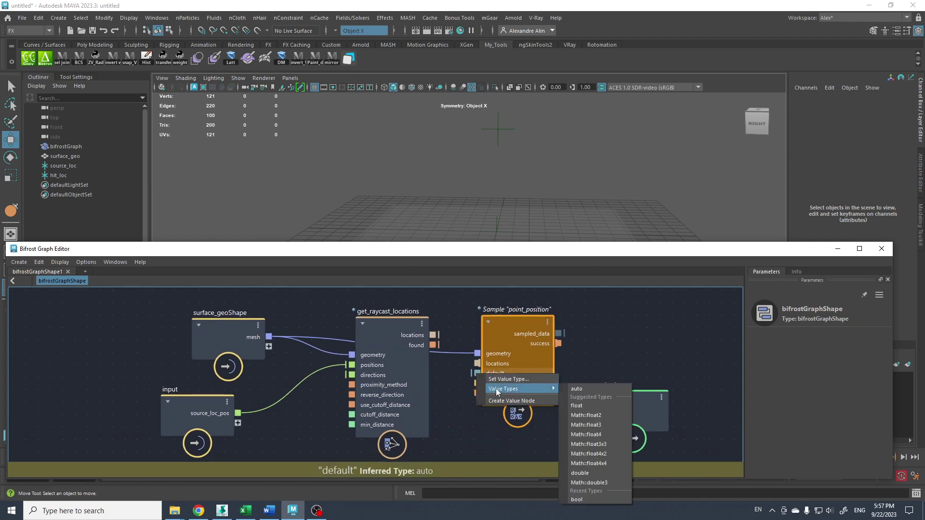
{"action": "left_click", "coordinate": [586, 427]}
{"action": "left_click_drag", "start_coordinate": [519, 317], "coordinate": [529, 308]}
- Connect get_raycast_locations' locations output to sample_property's locations input and turn on Fan-In for that input port
{"action": "left_click_drag", "start_coordinate": [433, 334], "coordinate": [485, 354]}
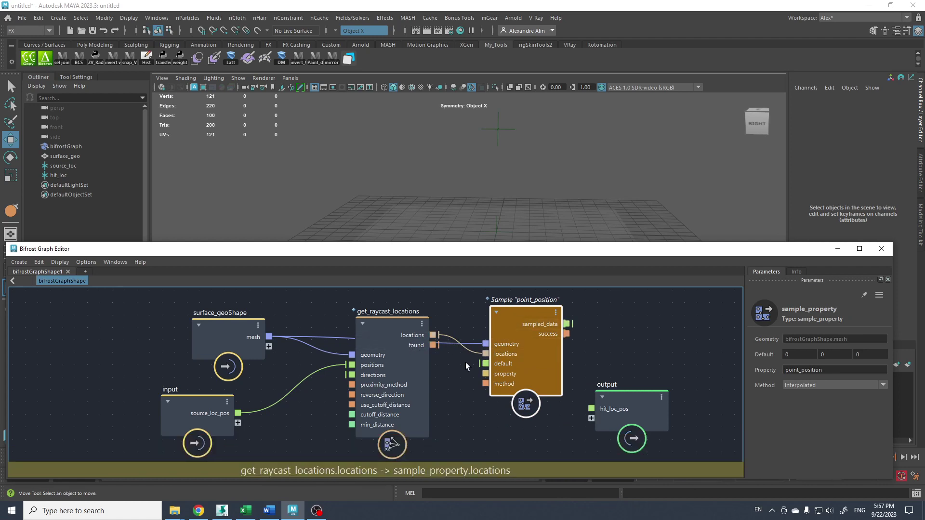
{"action": "scroll", "coordinate": [467, 365], "scroll_direction": "up", "scroll_amount": 2}
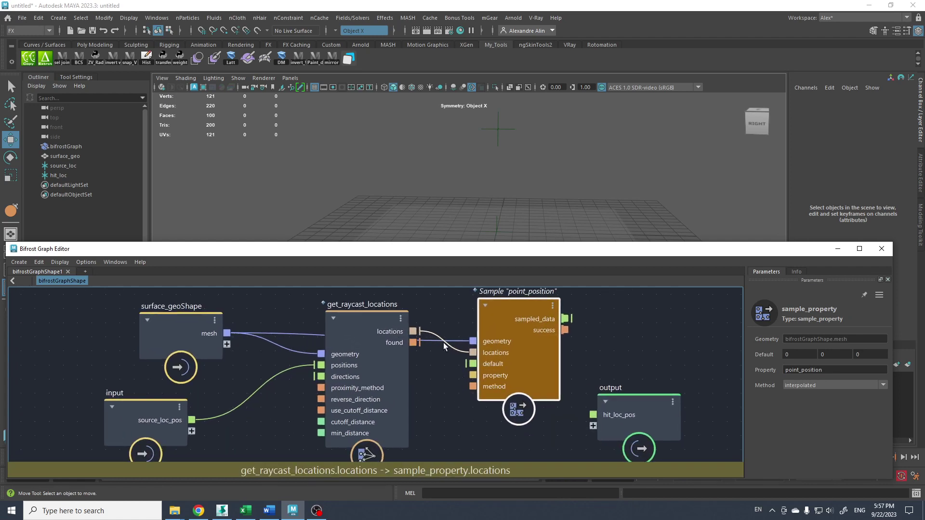
{"action": "right_click", "coordinate": [473, 354]}
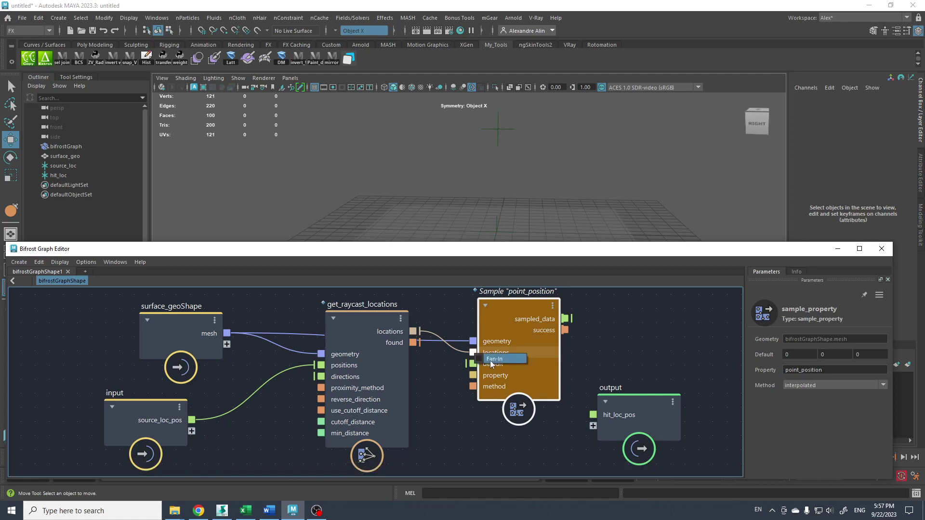
{"action": "left_click", "coordinate": [489, 361]}
{"action": "left_click", "coordinate": [454, 368]}
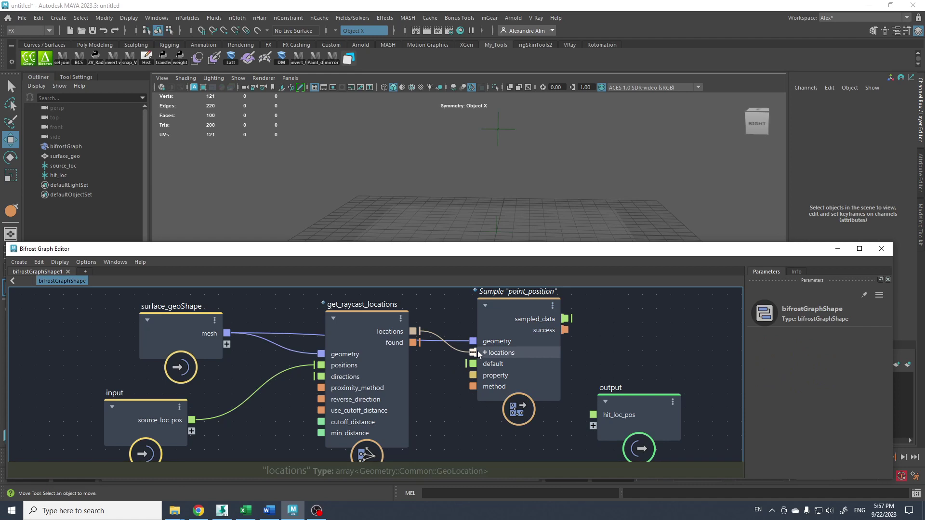
- Move the output node up and farther away from the sample_property node
{"action": "middle_click_drag", "start_coordinate": [622, 348], "coordinate": [512, 346]}
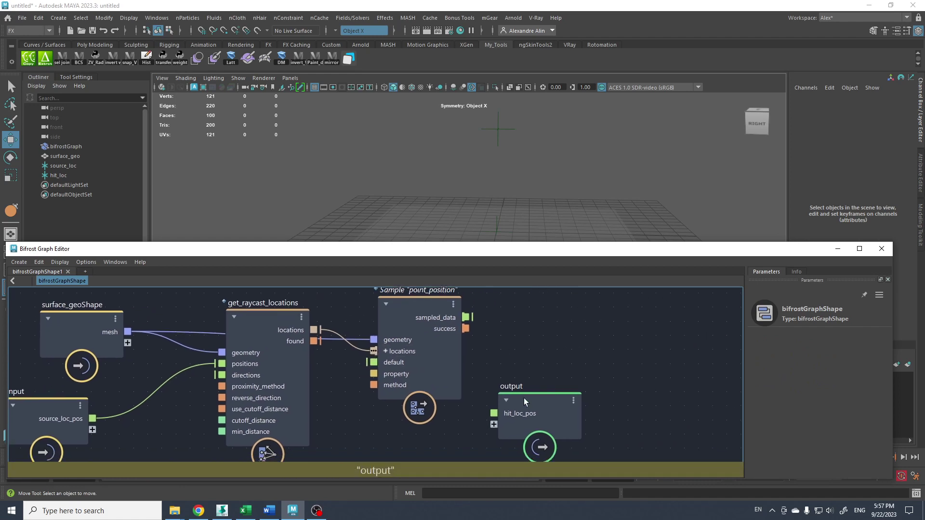
{"action": "left_click_drag", "start_coordinate": [524, 398], "coordinate": [584, 363]}
{"action": "left_click", "coordinate": [507, 359]}
{"action": "scroll", "coordinate": [507, 359], "scroll_direction": "down", "scroll_amount": 3}
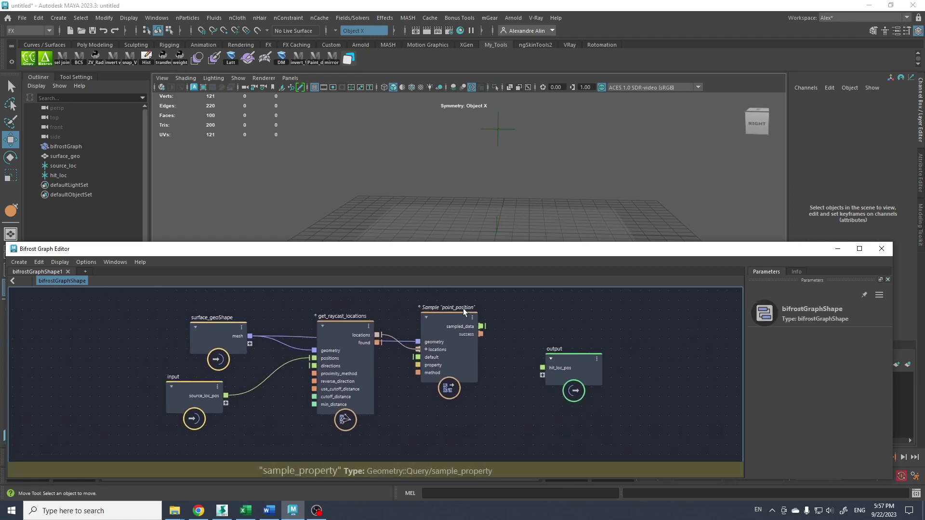
{"action": "left_click_drag", "start_coordinate": [572, 364], "coordinate": [589, 358]}
{"action": "left_click", "coordinate": [516, 354]}
{"action": "middle_click_drag", "start_coordinate": [508, 364], "coordinate": [540, 372]}
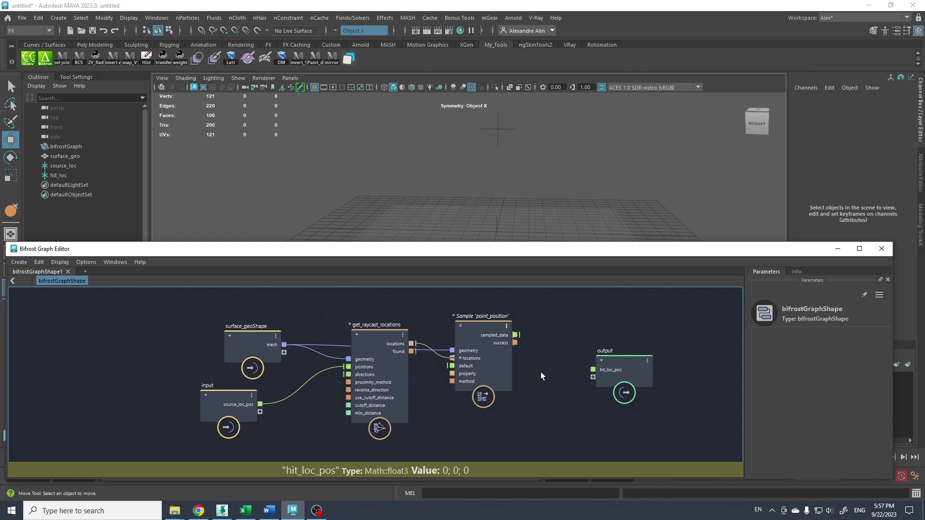
- Raise the sample_property node slightly and shift the output node farther right to leave room between them
{"action": "scroll", "coordinate": [540, 371], "scroll_direction": "up", "scroll_amount": 1}
{"action": "left_click_drag", "start_coordinate": [476, 322], "coordinate": [470, 307]}
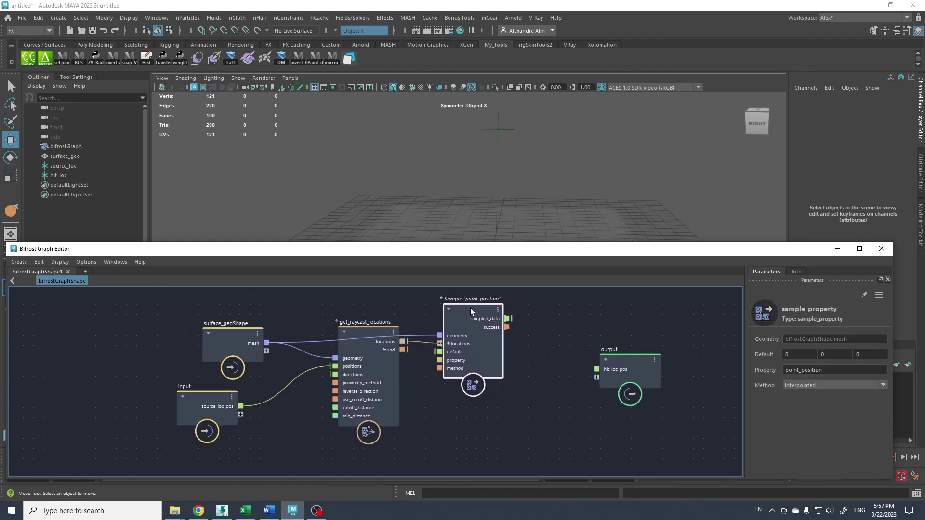
{"action": "left_click", "coordinate": [326, 316]}
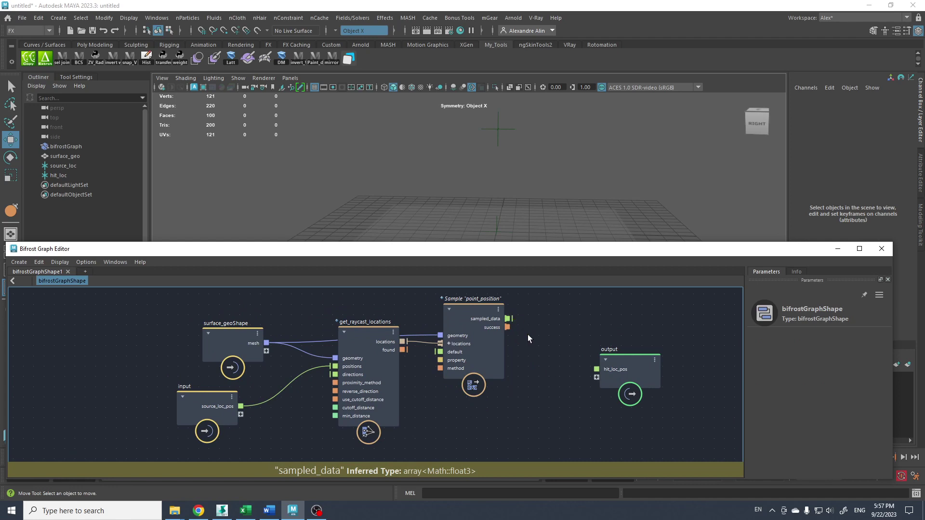
{"action": "middle_click_drag", "start_coordinate": [528, 326], "coordinate": [441, 334]}
{"action": "scroll", "coordinate": [453, 340], "scroll_direction": "up", "scroll_amount": 1}
{"action": "left_click_drag", "start_coordinate": [538, 367], "coordinate": [576, 368]}
{"action": "left_click", "coordinate": [485, 332]}
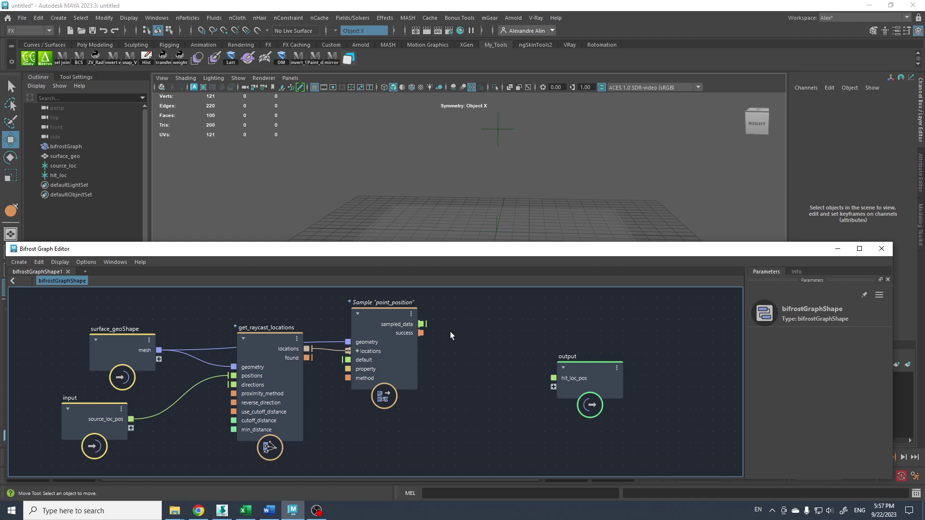
- Add a get_from_array node to the Bifrost graph beside the sample_property node
{"action": "left_click", "coordinate": [498, 219]}
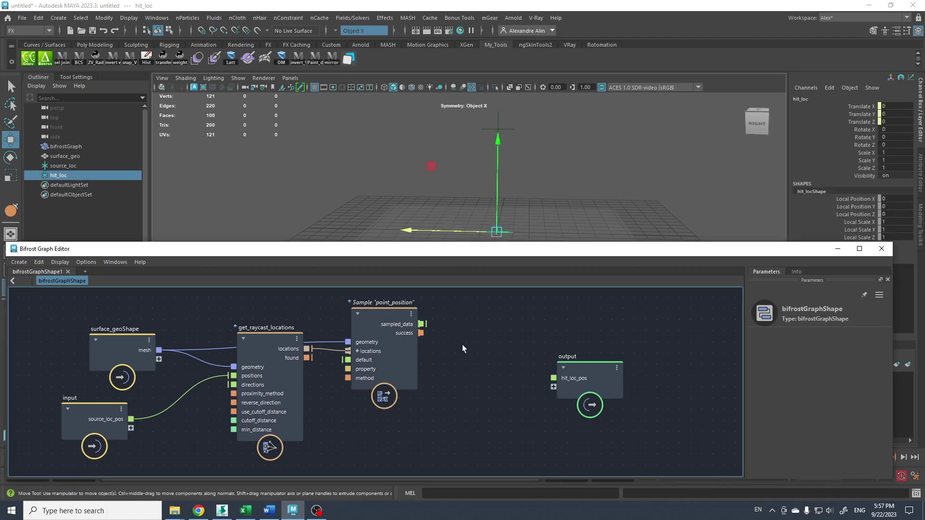
{"action": "key", "text": "Tab"}
{"action": "type", "text": "get"}
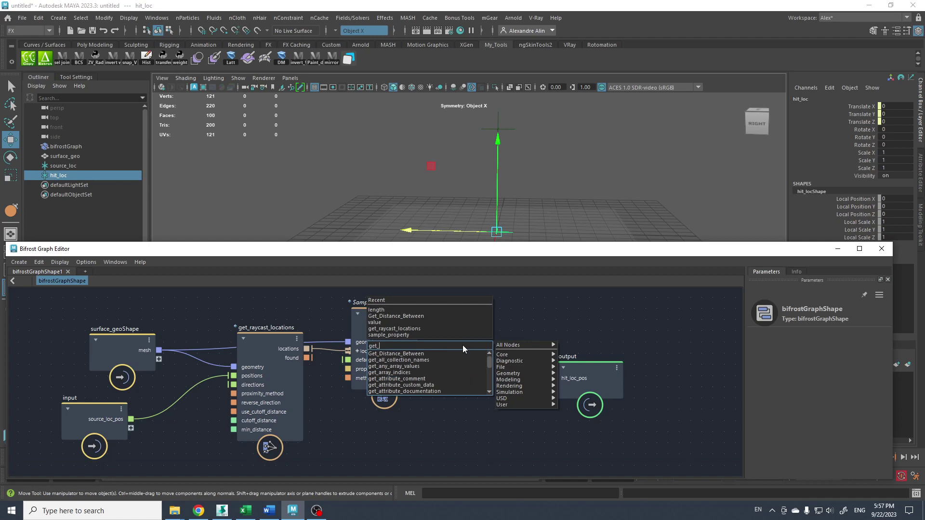
{"action": "type", "text": "_array"}
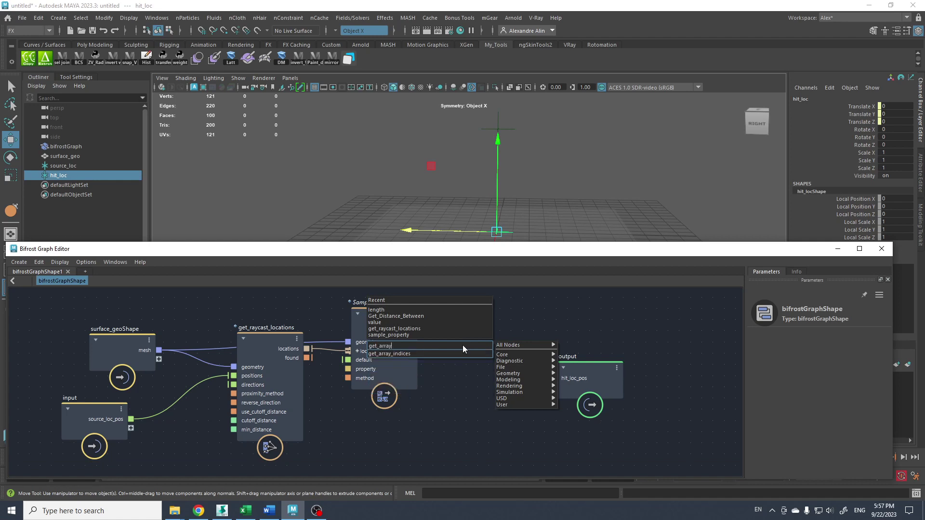
{"action": "key", "text": "BackSpace"}
{"action": "key", "text": "BackSpace"}
{"action": "key", "text": "BackSpace"}
{"action": "key", "text": "BackSpace"}
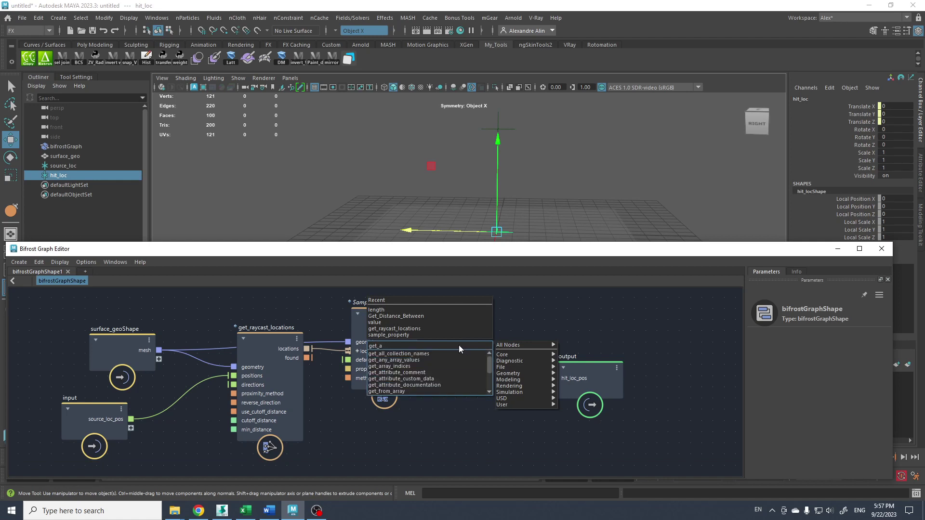
{"action": "key", "text": "BackSpace"}
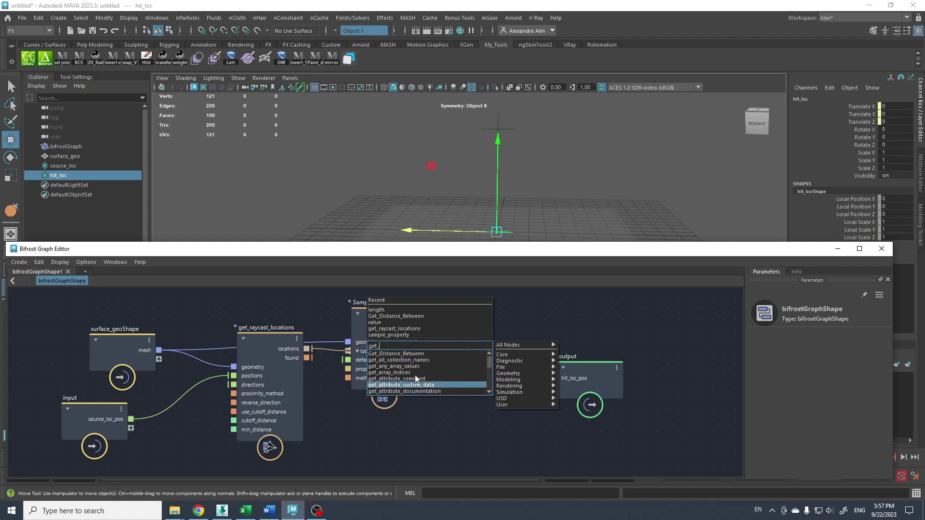
{"action": "type", "text": "from"}
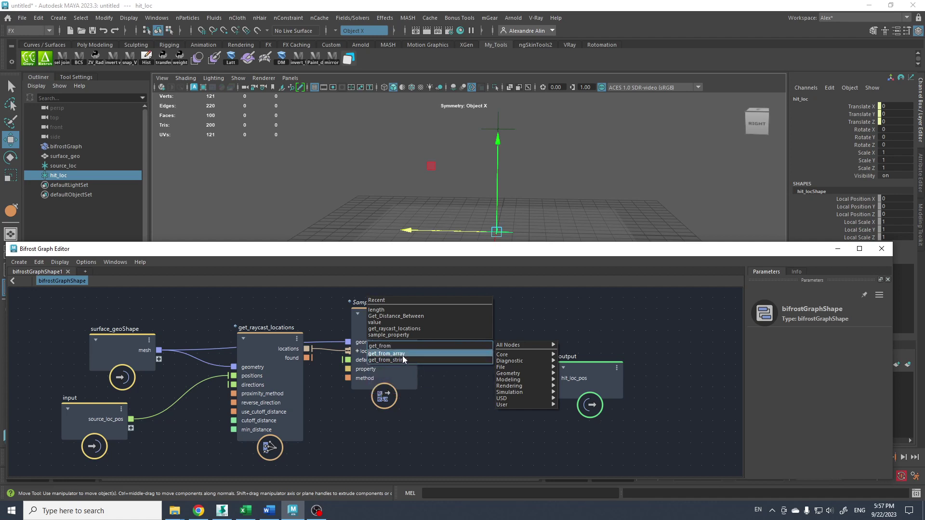
{"action": "left_click", "coordinate": [403, 355]}
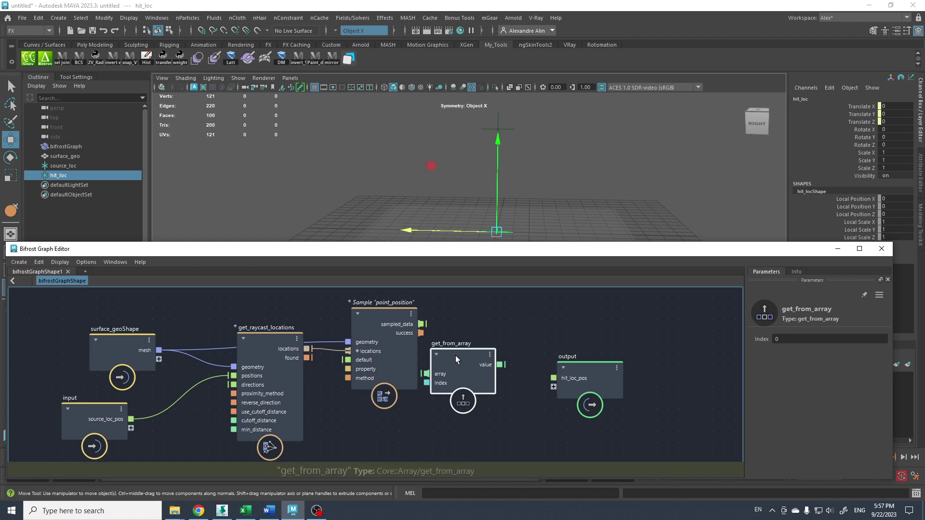
- Place get_from_array between sample_property and output, and connect sampled_data to its array input
{"action": "left_click_drag", "start_coordinate": [456, 356], "coordinate": [487, 335]}
{"action": "left_click_drag", "start_coordinate": [426, 323], "coordinate": [455, 351]}
{"action": "left_click", "coordinate": [489, 343]}
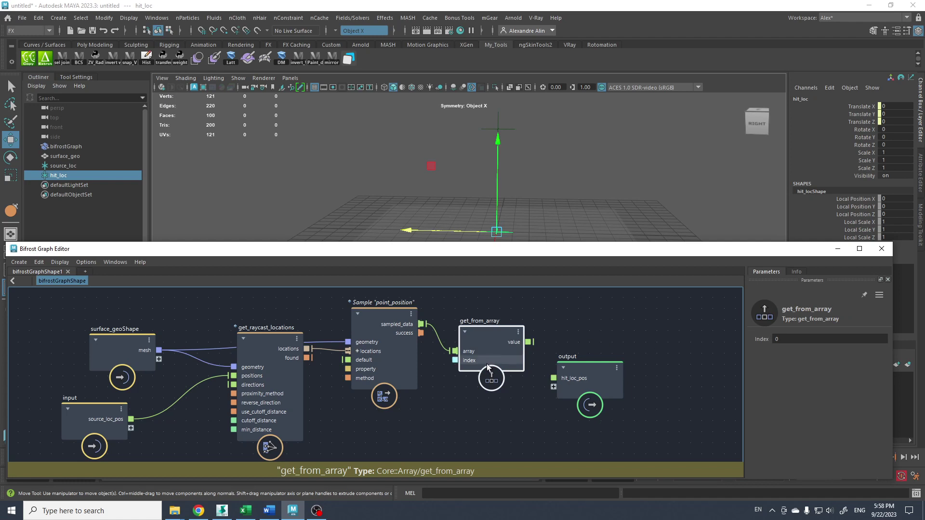
- Connect get_from_array's value output to the output node's hit_loc_pos port
{"action": "middle_click_drag", "start_coordinate": [570, 367], "coordinate": [499, 369]}
{"action": "left_click", "coordinate": [505, 362]}
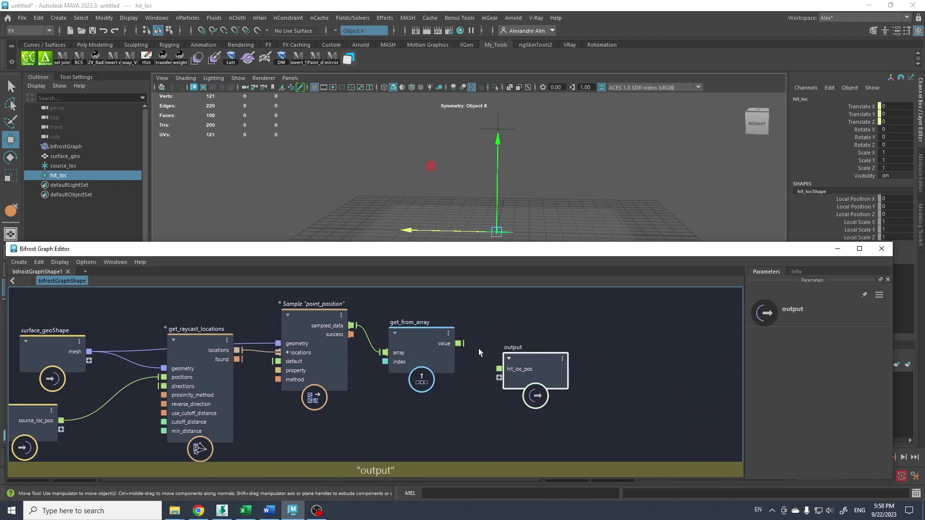
{"action": "left_click_drag", "start_coordinate": [461, 344], "coordinate": [502, 368]}
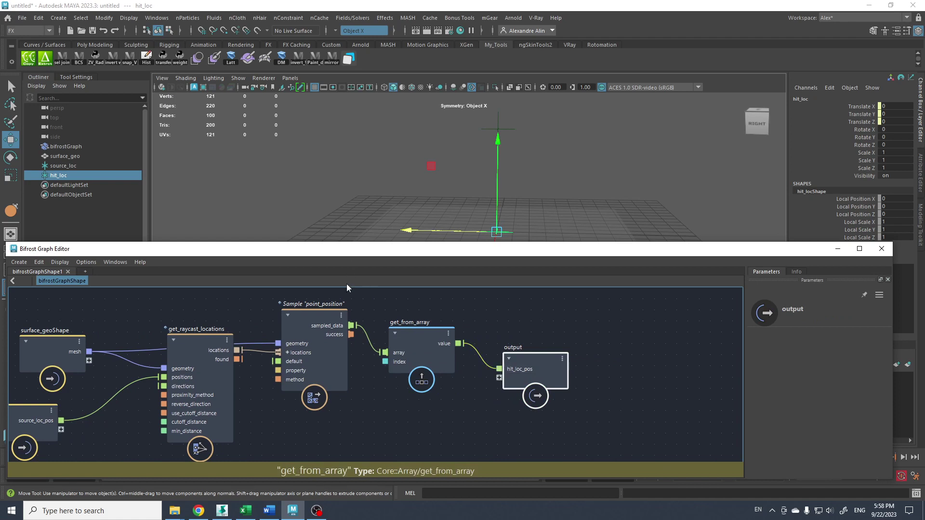
{"action": "middle_click_drag", "start_coordinate": [406, 315], "coordinate": [537, 317]}
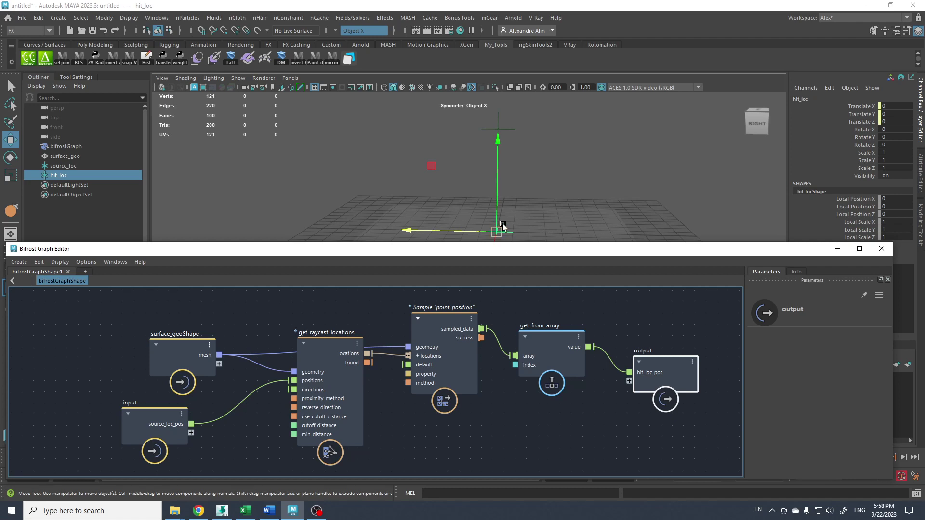
- Lower the graph editor window to uncover the viewport and move source_loc along Z to about -2.29
{"action": "left_click_drag", "start_coordinate": [791, 257], "coordinate": [793, 330]}
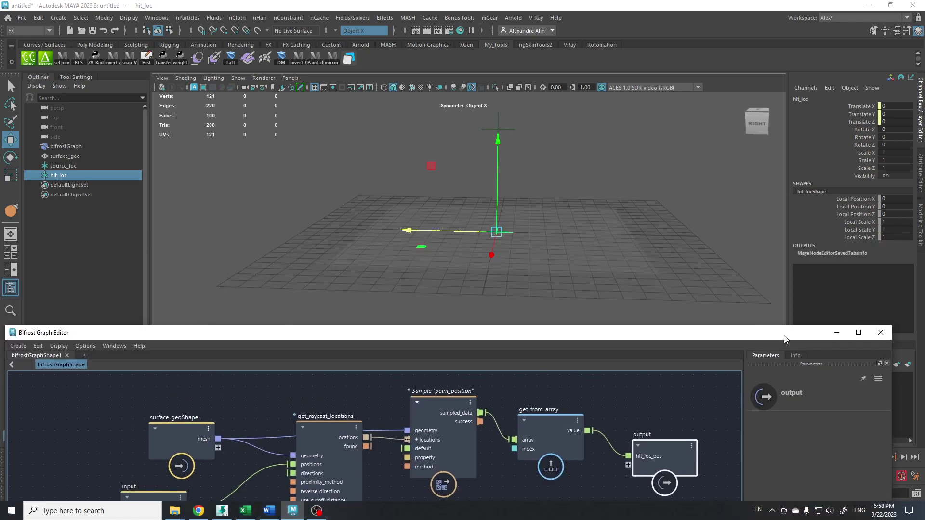
{"action": "left_click", "coordinate": [463, 141]}
{"action": "left_click_drag", "start_coordinate": [480, 112], "coordinate": [517, 131]}
{"action": "middle_click_drag", "start_coordinate": [495, 144], "coordinate": [490, 167], "text": "alt"}
{"action": "left_click_drag", "start_coordinate": [451, 137], "coordinate": [495, 139]}
{"action": "scroll", "coordinate": [491, 142], "scroll_direction": "down", "scroll_amount": 2}
{"action": "middle_click_drag", "start_coordinate": [479, 153], "coordinate": [471, 171], "text": "alt"}
{"action": "mouse_move", "coordinate": [460, 104]}
{"action": "left_mouse_down"}
{"action": "mouse_move", "coordinate": [404, 96]}
{"action": "mouse_move", "coordinate": [491, 129]}
{"action": "mouse_move", "coordinate": [368, 126]}
{"action": "mouse_move", "coordinate": [428, 75]}
{"action": "mouse_move", "coordinate": [409, 145]}
{"action": "mouse_move", "coordinate": [463, 102]}
{"action": "left_mouse_up"}
- Raise surface_geo's centre vertex into a smooth bump using a widened soft selection, and return to object mode
{"action": "left_click", "coordinate": [436, 256]}
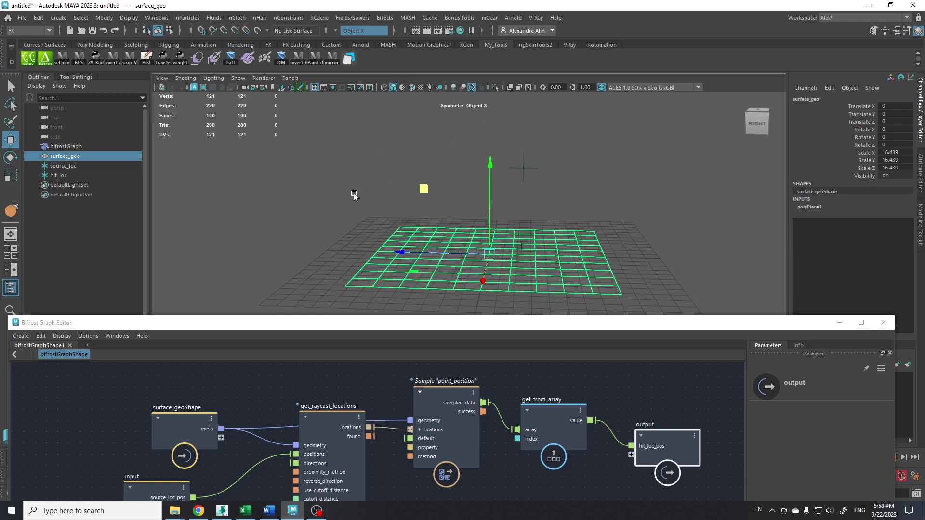
{"action": "right_click_drag", "start_coordinate": [333, 182], "coordinate": [301, 183]}
{"action": "left_click", "coordinate": [494, 249]}
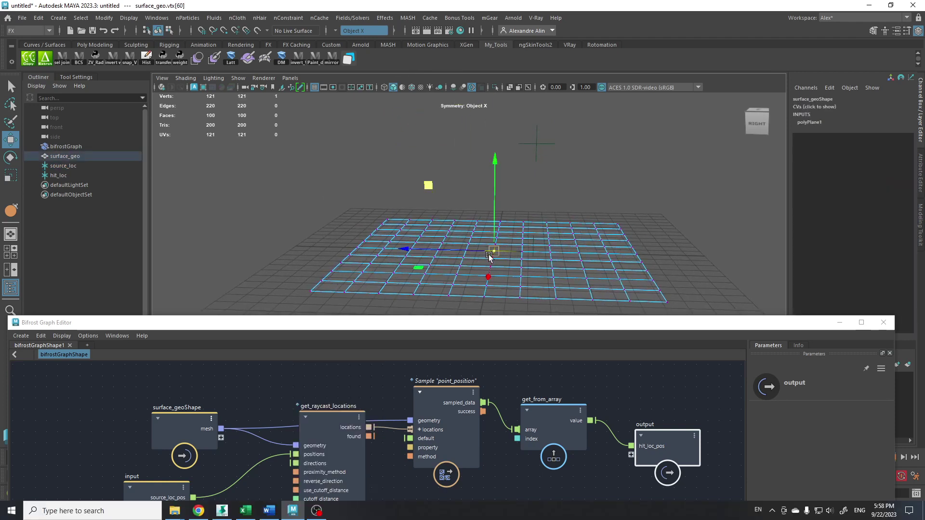
{"action": "key", "text": "b"}
{"action": "left_click_drag", "start_coordinate": [470, 260], "coordinate": [575, 267]}
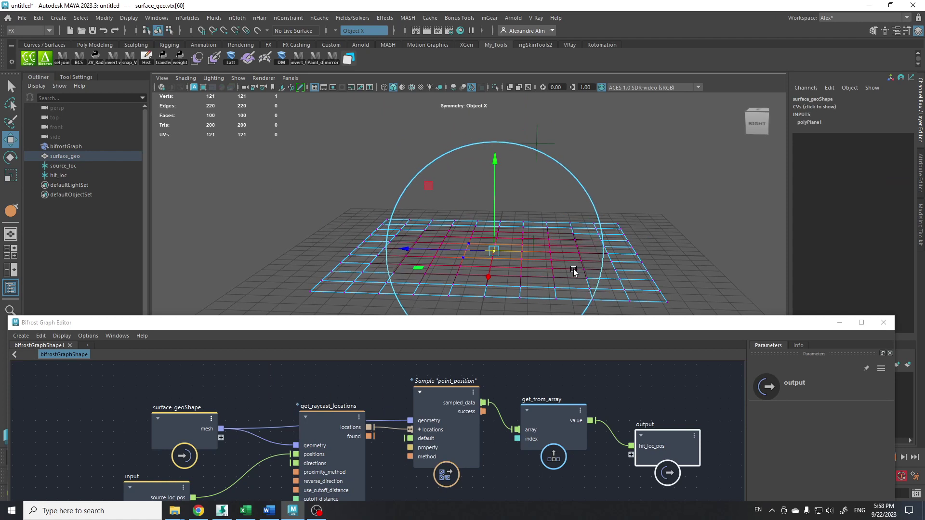
{"action": "left_click_drag", "start_coordinate": [492, 188], "coordinate": [492, 152]}
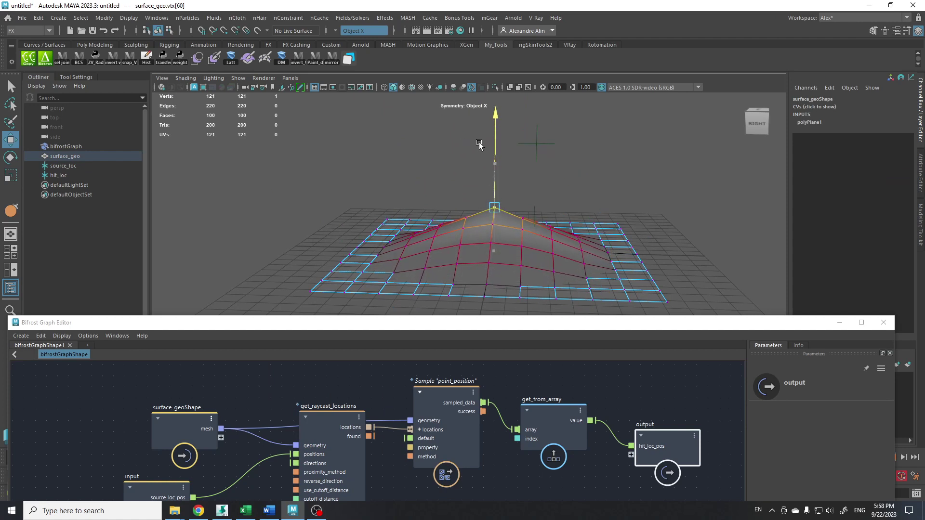
{"action": "right_click_drag", "start_coordinate": [381, 149], "coordinate": [432, 126]}
- Test the raycast by moving source_loc over the bump along Z and across X and Z, ending at about X -0.68, Z 0.98
{"action": "left_click", "coordinate": [537, 143]}
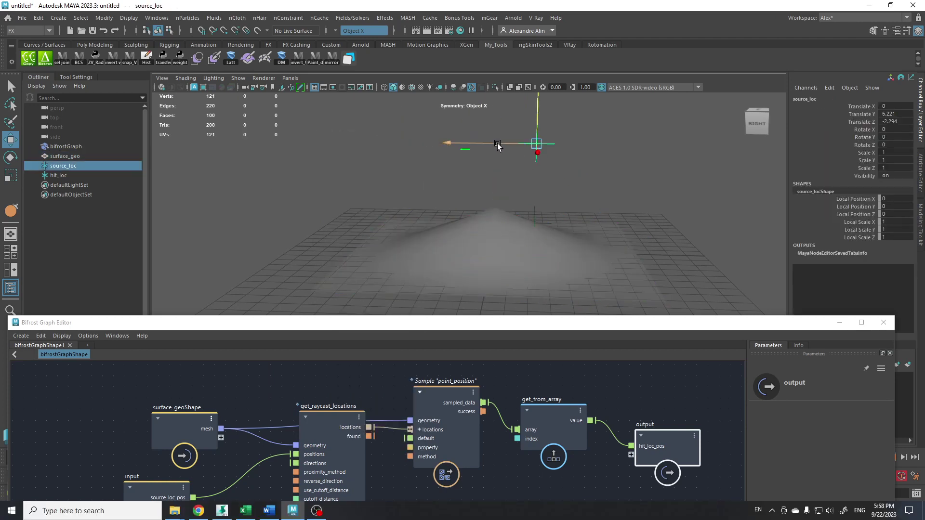
{"action": "left_click_drag", "start_coordinate": [455, 143], "coordinate": [370, 139]}
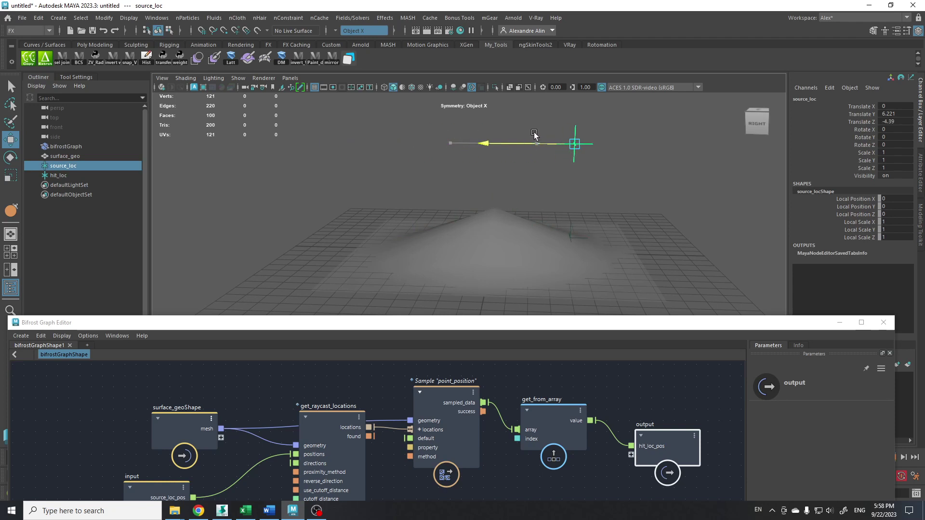
{"action": "mouse_move", "coordinate": [534, 134]}
{"action": "middle_mouse_down"}
{"action": "mouse_move", "coordinate": [398, 134]}
{"action": "mouse_move", "coordinate": [517, 134]}
{"action": "middle_mouse_up"}
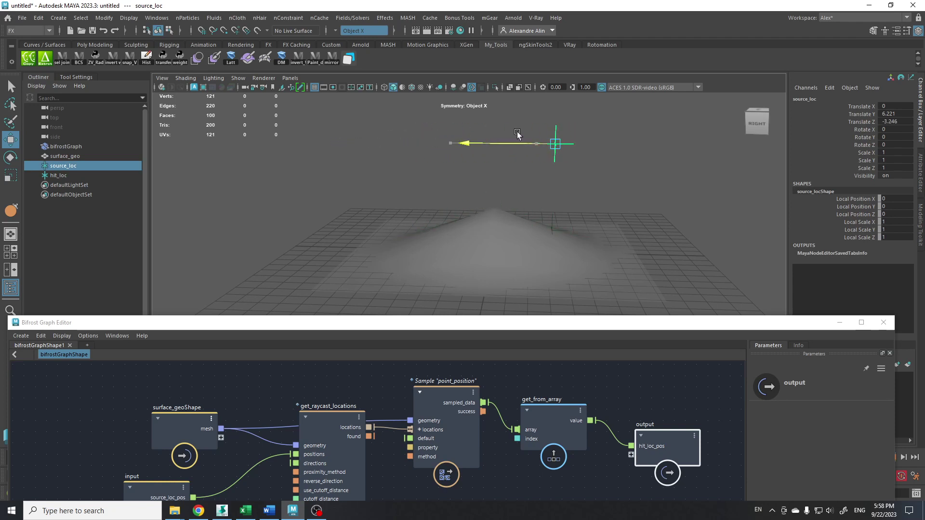
{"action": "middle_click_drag", "start_coordinate": [427, 139], "coordinate": [424, 142]}
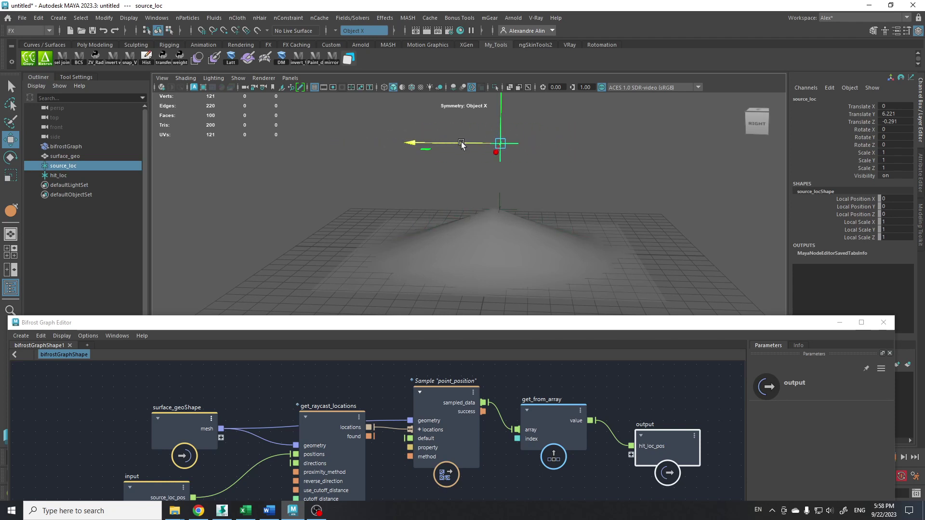
{"action": "left_click_drag", "start_coordinate": [461, 143], "coordinate": [384, 168], "text": "alt"}
{"action": "middle_click_drag", "start_coordinate": [543, 189], "coordinate": [486, 247], "text": "alt"}
{"action": "left_click_drag", "start_coordinate": [444, 195], "coordinate": [400, 195]}
{"action": "middle_click_drag", "start_coordinate": [442, 224], "coordinate": [440, 187], "text": "alt"}
{"action": "scroll", "coordinate": [440, 187], "scroll_direction": "down", "scroll_amount": 1}
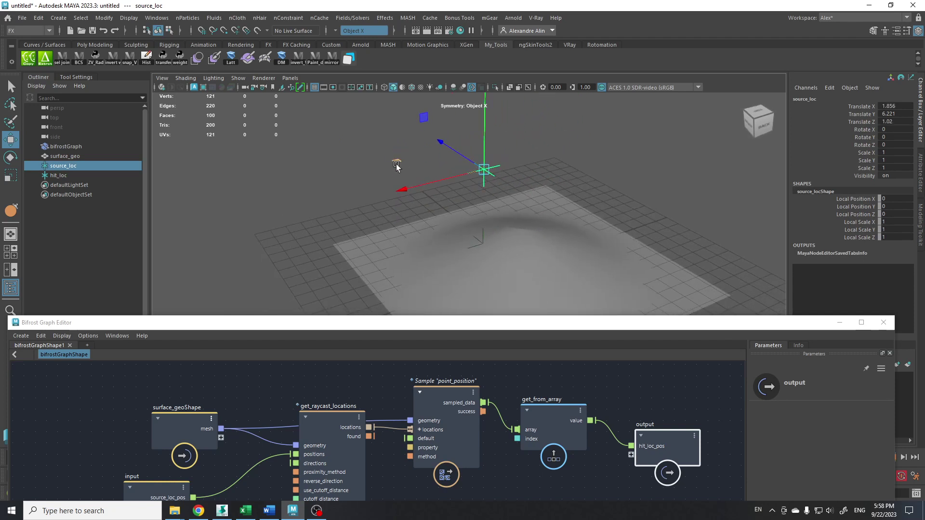
{"action": "middle_click_drag", "start_coordinate": [396, 166], "coordinate": [435, 158]}
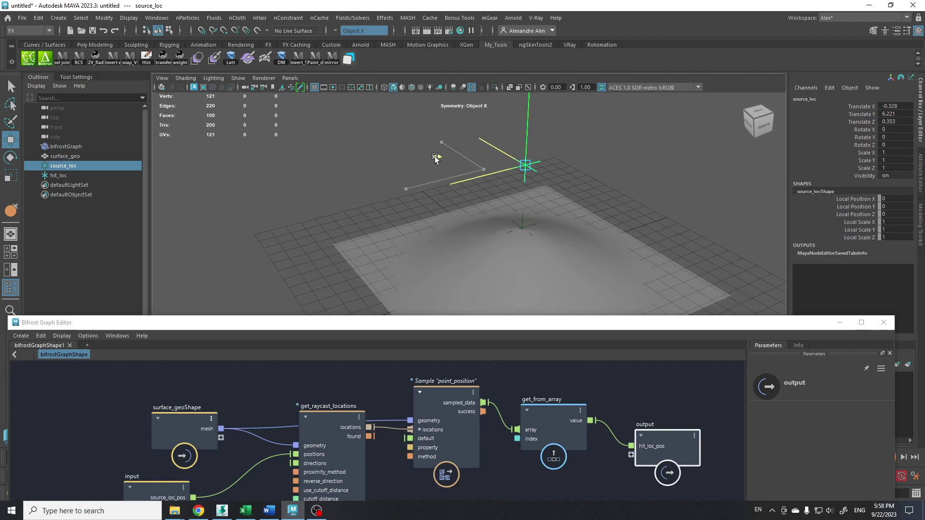
{"action": "left_click_drag", "start_coordinate": [435, 157], "coordinate": [422, 153]}
{"action": "left_click_drag", "start_coordinate": [420, 207], "coordinate": [467, 180], "text": "alt"}
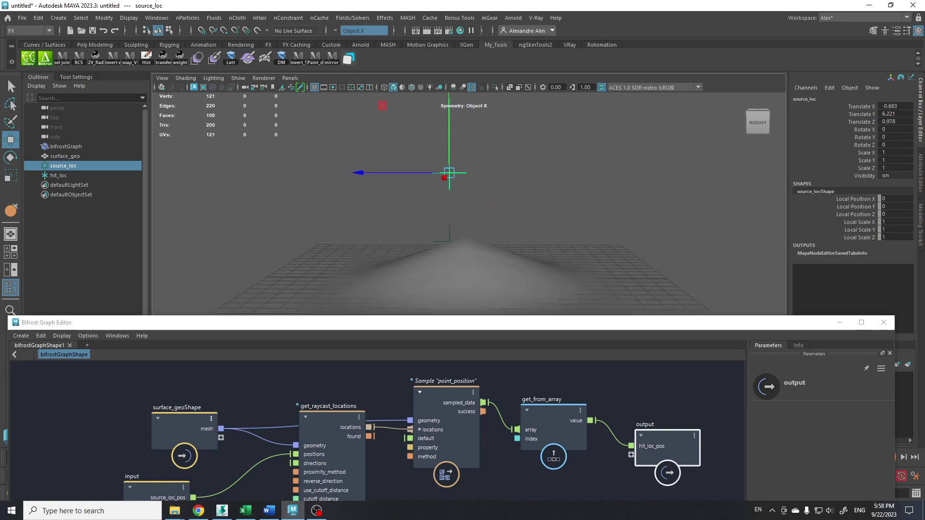